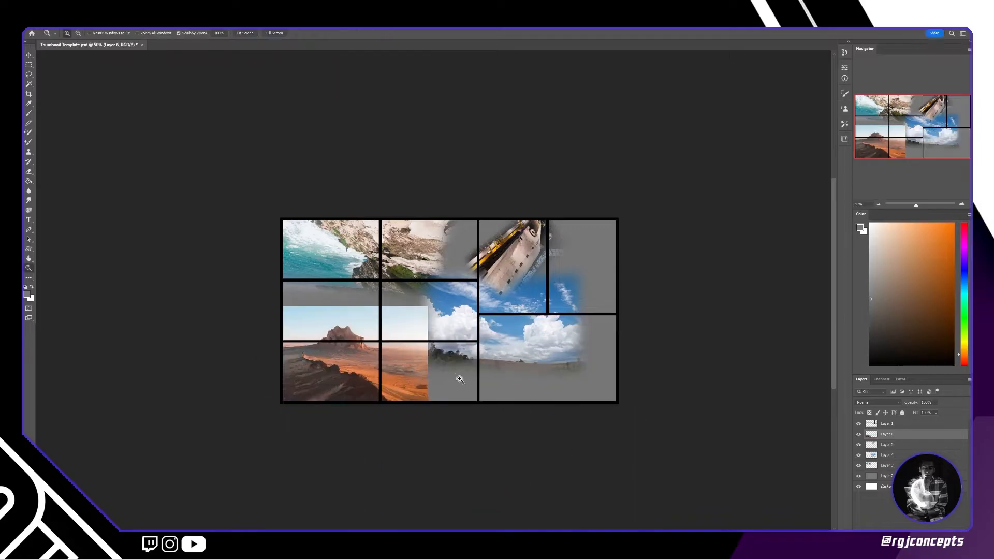
Paste the rusty machinery photo, scale and position it over the collage's middle-left panels, and erase its hard edges
{"action": "key", "text": "ctrl+v"}
{"action": "key", "text": "ctrl+t"}
{"action": "mouse_move", "coordinate": [449, 235]}
{"action": "left_mouse_down"}
{"action": "mouse_move", "coordinate": [450, 278]}
{"action": "mouse_move", "coordinate": [492, 388]}
{"action": "left_mouse_up"}
{"action": "left_click_drag", "start_coordinate": [452, 332], "coordinate": [335, 295]}
{"action": "key", "text": "Return"}
{"action": "mouse_move", "coordinate": [324, 370]}
{"action": "left_mouse_down"}
{"action": "mouse_move", "coordinate": [354, 228]}
{"action": "mouse_move", "coordinate": [427, 302]}
{"action": "left_mouse_up"}
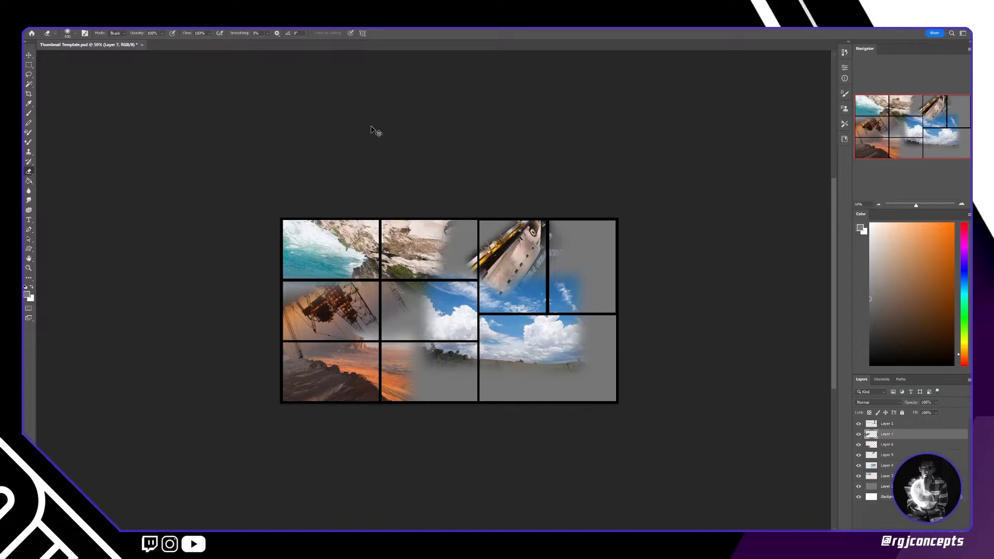
Paste the photo with the bright flare, resize it across the bottom panels, and switch to the Eraser tool
{"action": "key", "text": "ctrl+v"}
{"action": "key", "text": "ctrl+t"}
{"action": "left_click_drag", "start_coordinate": [477, 316], "coordinate": [510, 315]}
{"action": "left_click_drag", "start_coordinate": [515, 240], "coordinate": [653, 493]}
{"action": "left_click_drag", "start_coordinate": [281, 314], "coordinate": [383, 453]}
{"action": "left_click_drag", "start_coordinate": [523, 473], "coordinate": [505, 373]}
{"action": "mouse_move", "coordinate": [650, 363]}
{"action": "left_mouse_down"}
{"action": "mouse_move", "coordinate": [647, 386]}
{"action": "mouse_move", "coordinate": [518, 365]}
{"action": "left_mouse_up"}
{"action": "key", "text": "Return"}
{"action": "key", "text": "e"}
Merge all the pasted photo layers into one and apply a diagonal motion blur to the result
{"action": "left_click", "coordinate": [886, 486], "text": "shift"}
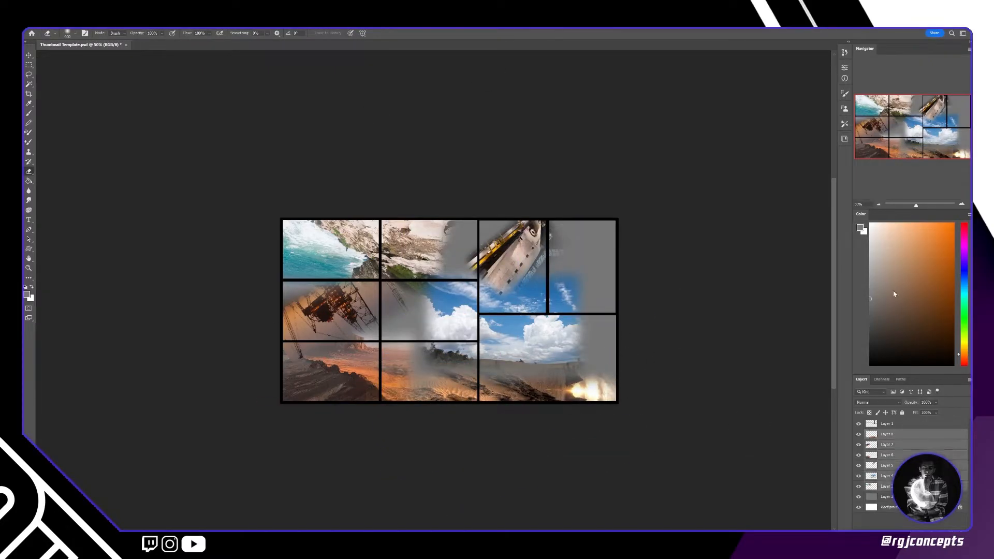
{"action": "key", "text": "ctrl+e"}
{"action": "left_click", "coordinate": [275, 169]}
{"action": "left_click", "coordinate": [660, 277]}
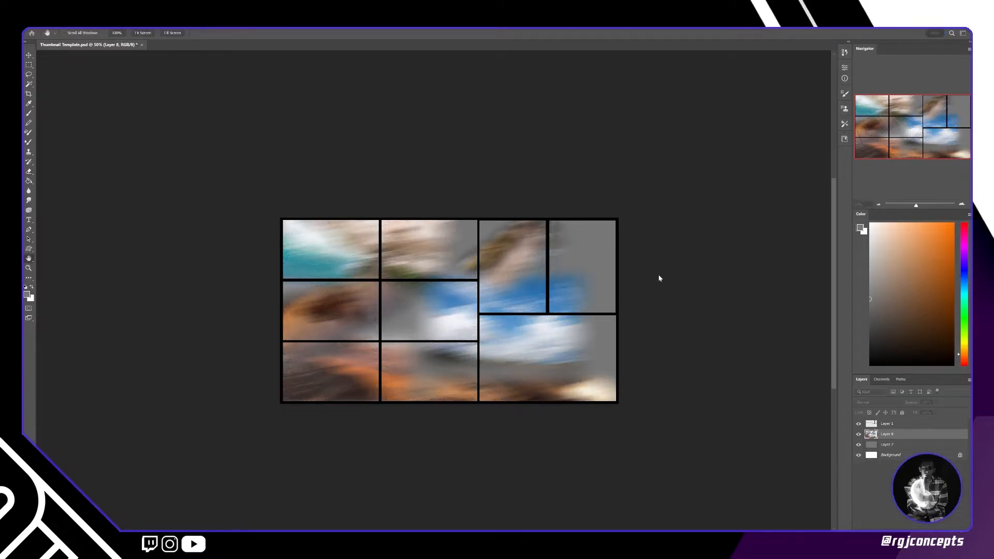
{"action": "left_click", "coordinate": [704, 226]}
Paste the coastal landscape photo, scale it down, and place it as a strip along the bottom panels
{"action": "key", "text": "ctrl+v"}
{"action": "key", "text": "ctrl+t"}
{"action": "left_click_drag", "start_coordinate": [547, 218], "coordinate": [547, 460]}
{"action": "left_click_drag", "start_coordinate": [547, 488], "coordinate": [322, 385]}
{"action": "left_click_drag", "start_coordinate": [323, 356], "coordinate": [323, 371]}
{"action": "left_click_drag", "start_coordinate": [373, 392], "coordinate": [467, 383]}
{"action": "left_click_drag", "start_coordinate": [436, 340], "coordinate": [246, 436]}
{"action": "mouse_move", "coordinate": [336, 382]}
{"action": "left_mouse_down"}
{"action": "mouse_move", "coordinate": [432, 392]}
{"action": "mouse_move", "coordinate": [406, 396]}
{"action": "left_mouse_up"}
{"action": "left_click_drag", "start_coordinate": [549, 357], "coordinate": [343, 430]}
{"action": "left_click_drag", "start_coordinate": [409, 392], "coordinate": [411, 386]}
{"action": "key", "text": "Return"}
Erase the landscape strip's sky and outer end with a larger eraser to blend it into the bottom panels
{"action": "key", "text": "e"}
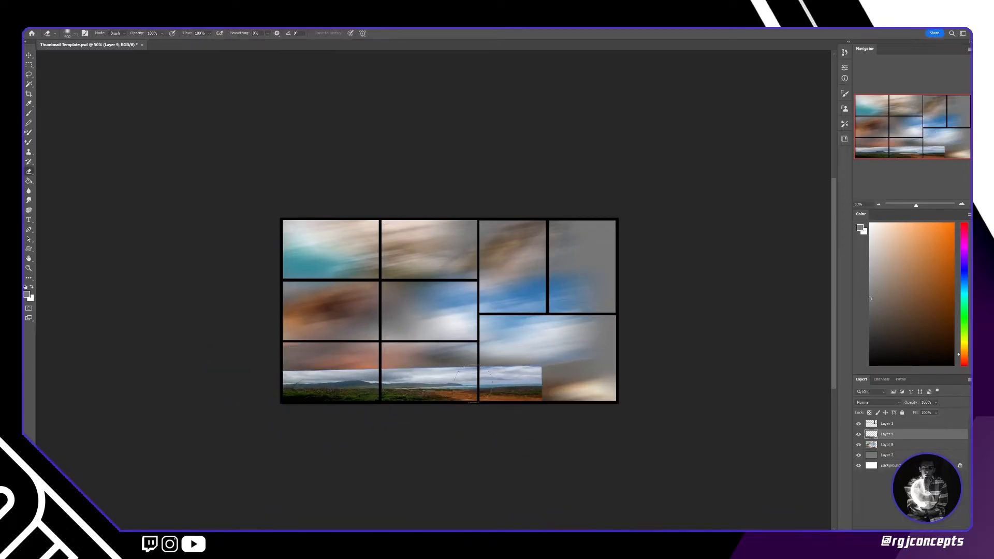
{"action": "key", "text": "bracketright"}
{"action": "left_click_drag", "start_coordinate": [551, 377], "coordinate": [315, 364]}
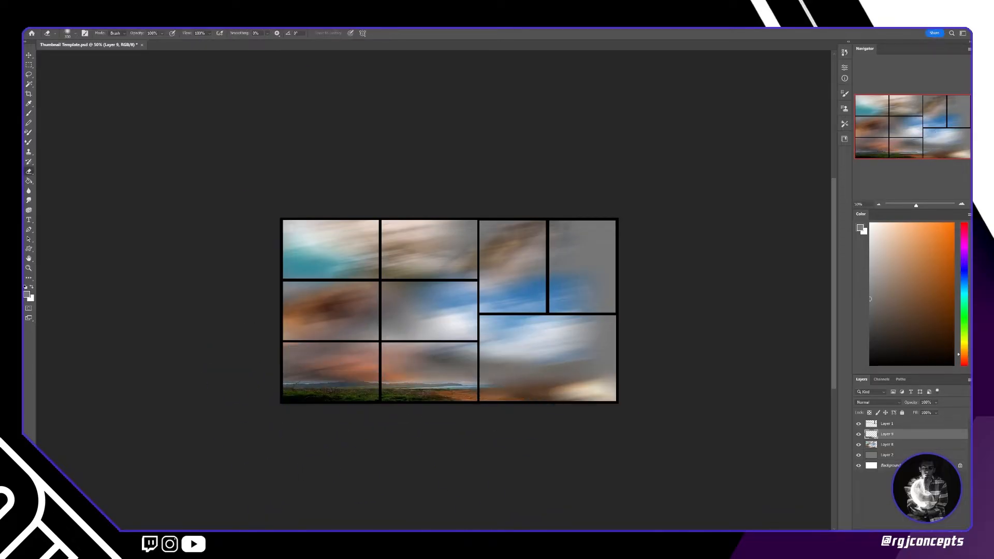
Paste the light texture photo, shrink it into the bottom-middle panel, and set its blend mode to Color Dodge
{"action": "key", "text": "ctrl+v"}
{"action": "key", "text": "ctrl+t"}
{"action": "left_click_drag", "start_coordinate": [448, 310], "coordinate": [444, 367]}
{"action": "mouse_move", "coordinate": [393, 328]}
{"action": "left_mouse_down"}
{"action": "mouse_move", "coordinate": [408, 348]}
{"action": "mouse_move", "coordinate": [351, 374]}
{"action": "left_mouse_up"}
{"action": "mouse_move", "coordinate": [479, 376]}
{"action": "left_mouse_down"}
{"action": "mouse_move", "coordinate": [507, 373]}
{"action": "mouse_move", "coordinate": [503, 399]}
{"action": "mouse_move", "coordinate": [432, 403]}
{"action": "left_mouse_up"}
{"action": "key", "text": "Return"}
{"action": "left_click", "coordinate": [878, 402]}
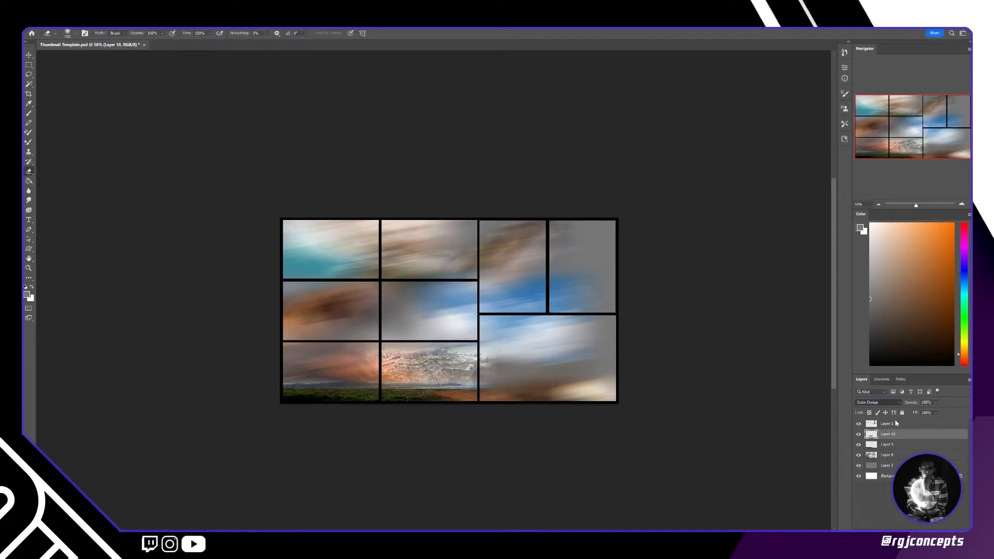
Rotate, resize and reposition the pasted texture over the collage's left-hand panels
{"action": "key", "text": "ctrl+t"}
{"action": "left_click_drag", "start_coordinate": [432, 351], "coordinate": [426, 258]}
{"action": "left_click_drag", "start_coordinate": [447, 285], "coordinate": [505, 380]}
{"action": "left_click_drag", "start_coordinate": [417, 282], "coordinate": [417, 366]}
{"action": "left_click_drag", "start_coordinate": [445, 388], "coordinate": [432, 354]}
{"action": "left_click_drag", "start_coordinate": [480, 332], "coordinate": [504, 319]}
{"action": "mouse_move", "coordinate": [466, 337]}
{"action": "left_mouse_down"}
{"action": "mouse_move", "coordinate": [410, 327]}
{"action": "mouse_move", "coordinate": [337, 257]}
{"action": "left_mouse_up"}
{"action": "key", "text": "Return"}
Paste the ruined-city photo over the upper-left panels, erase its edges, and change its blend mode
{"action": "key", "text": "ctrl+v"}
{"action": "key", "text": "ctrl+t"}
{"action": "left_click_drag", "start_coordinate": [392, 293], "coordinate": [410, 311]}
{"action": "key", "text": "Return"}
{"action": "mouse_move", "coordinate": [406, 243]}
{"action": "left_mouse_down"}
{"action": "mouse_move", "coordinate": [401, 306]}
{"action": "mouse_move", "coordinate": [295, 305]}
{"action": "left_mouse_up"}
{"action": "left_click_drag", "start_coordinate": [362, 233], "coordinate": [324, 224]}
{"action": "left_click", "coordinate": [877, 402]}
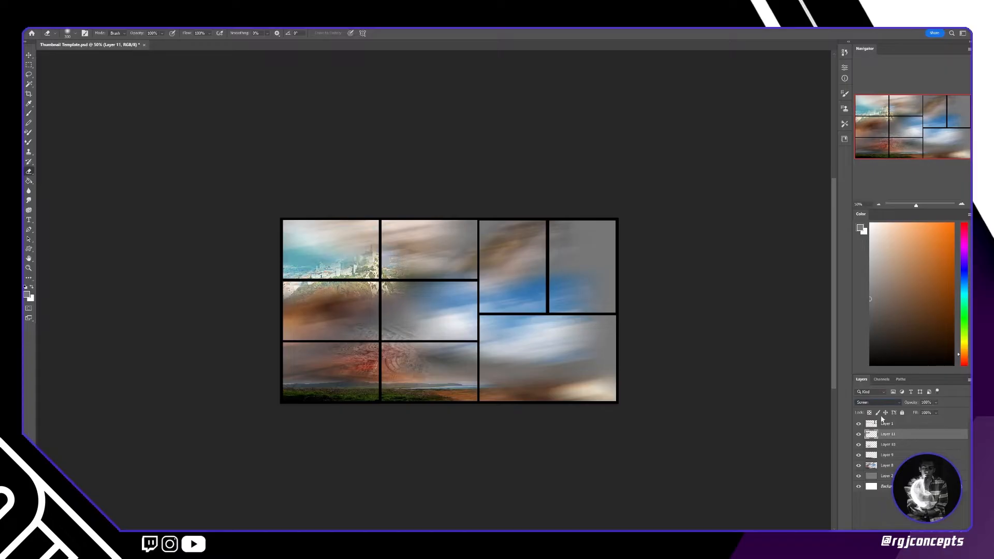
{"action": "left_click", "coordinate": [875, 441]}
Paste the cave photo, scale and fit it into the collage's right-hand panels, and erase its edge with the eraser
{"action": "key", "text": "ctrl+v"}
{"action": "key", "text": "ctrl+t"}
{"action": "left_click_drag", "start_coordinate": [495, 231], "coordinate": [664, 366]}
{"action": "left_click_drag", "start_coordinate": [620, 220], "coordinate": [514, 286]}
{"action": "left_click_drag", "start_coordinate": [513, 281], "coordinate": [544, 317]}
{"action": "left_click_drag", "start_coordinate": [596, 303], "coordinate": [615, 409]}
{"action": "left_click_drag", "start_coordinate": [511, 354], "coordinate": [517, 354]}
{"action": "key", "text": "Return"}
{"action": "mouse_move", "coordinate": [454, 371]}
{"action": "left_mouse_down"}
{"action": "mouse_move", "coordinate": [487, 373]}
{"action": "mouse_move", "coordinate": [543, 258]}
{"action": "mouse_move", "coordinate": [492, 383]}
{"action": "left_mouse_up"}
{"action": "key", "text": "["}
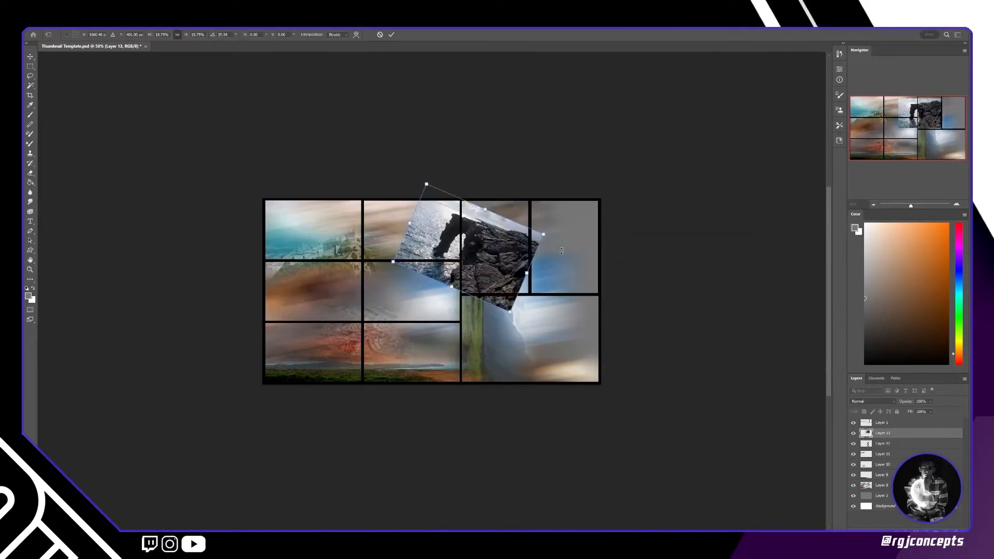
Fit the dark rock arch photo into the upper-right panel, set it to Soft Light, and erase its edges
{"action": "left_click_drag", "start_coordinate": [424, 187], "coordinate": [510, 227]}
{"action": "left_click_drag", "start_coordinate": [496, 267], "coordinate": [572, 279]}
{"action": "key", "text": "Return"}
{"action": "left_click", "coordinate": [872, 401]}
{"action": "left_click", "coordinate": [873, 442]}
{"action": "left_click_drag", "start_coordinate": [605, 310], "coordinate": [729, 224]}
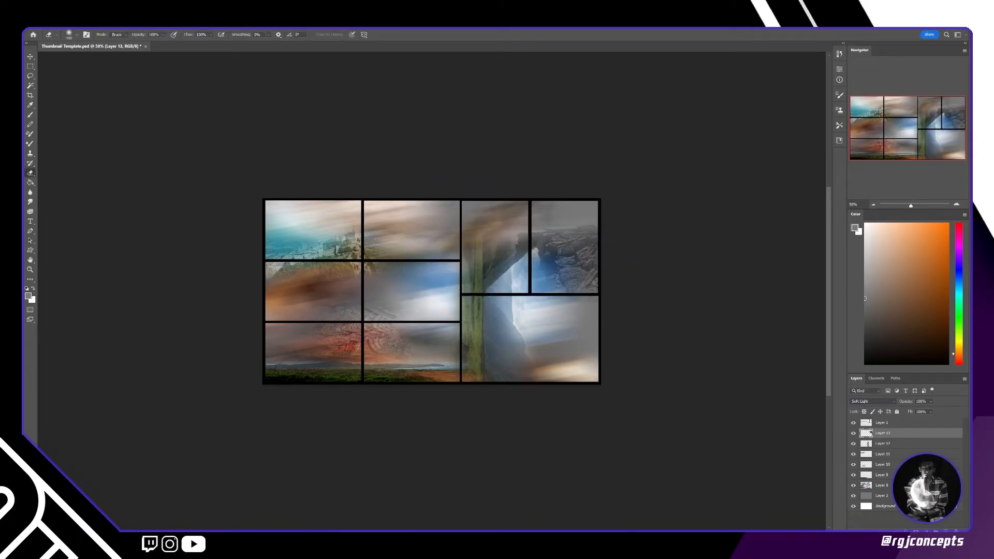
Paste the overgrown temple photo into the top-middle panel, erase its edges, and set its blend mode to Soft Light
{"action": "key", "text": "ctrl+v"}
{"action": "key", "text": "ctrl+t"}
{"action": "left_click_drag", "start_coordinate": [460, 290], "coordinate": [511, 290]}
{"action": "left_click_drag", "start_coordinate": [455, 290], "coordinate": [422, 240]}
{"action": "key", "text": "Return"}
{"action": "mouse_move", "coordinate": [388, 204]}
{"action": "left_mouse_down"}
{"action": "mouse_move", "coordinate": [477, 285]}
{"action": "mouse_move", "coordinate": [464, 211]}
{"action": "left_mouse_up"}
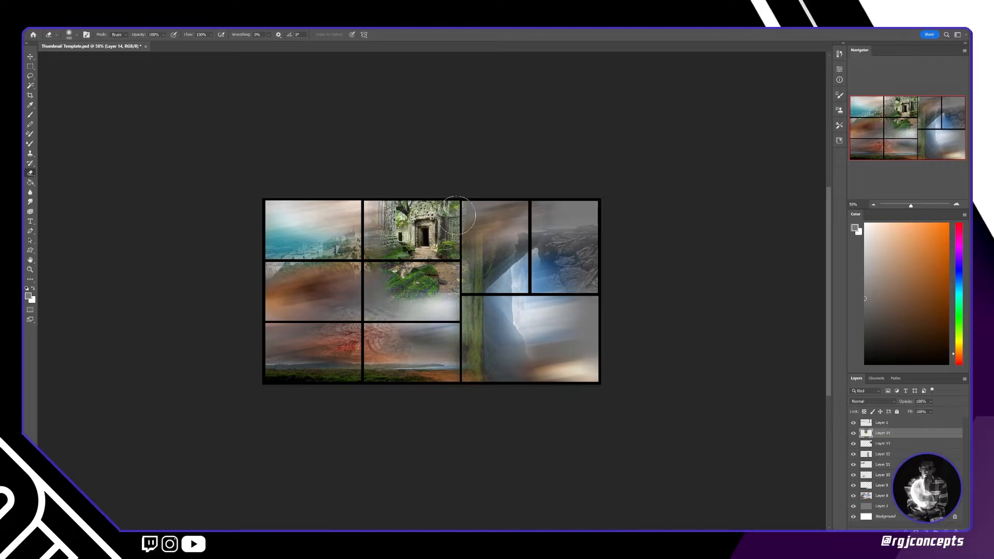
{"action": "left_click", "coordinate": [872, 401]}
{"action": "left_click", "coordinate": [873, 443]}
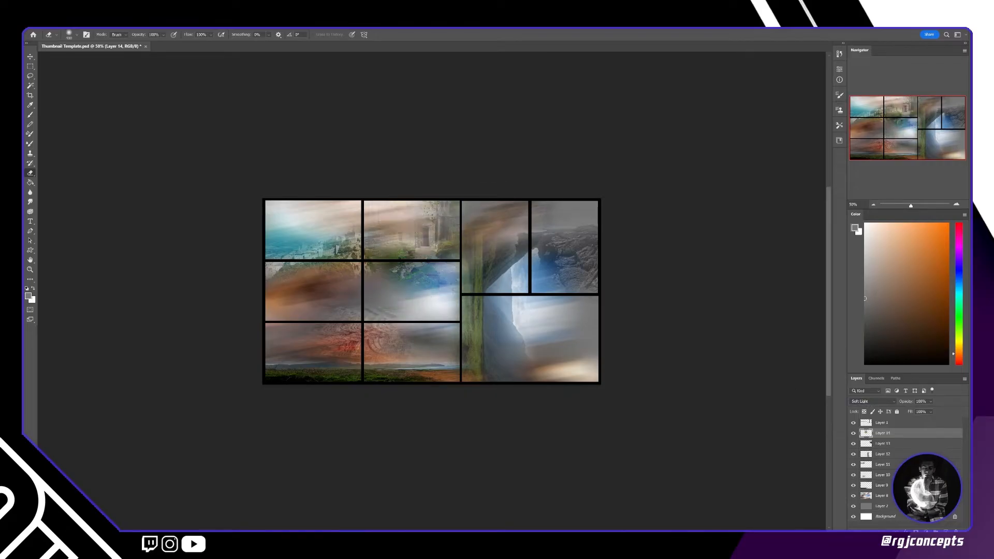
Paste the green machine photo, scale it down over the bottom-middle panel, and change its blend mode
{"action": "key", "text": "ctrl+v"}
{"action": "key", "text": "ctrl+t"}
{"action": "left_click_drag", "start_coordinate": [383, 202], "coordinate": [424, 397]}
{"action": "left_click_drag", "start_coordinate": [483, 473], "coordinate": [397, 390]}
{"action": "left_click_drag", "start_coordinate": [346, 356], "coordinate": [304, 378]}
{"action": "left_click_drag", "start_coordinate": [355, 360], "coordinate": [406, 361]}
{"action": "key", "text": "Return"}
{"action": "left_click", "coordinate": [873, 402]}
{"action": "left_click", "coordinate": [874, 466]}
Move the green machine into the large lower-right panel, set it to Overlay, and erase around it
{"action": "key", "text": "ctrl+t"}
{"action": "left_click_drag", "start_coordinate": [406, 430], "coordinate": [377, 410]}
{"action": "left_click_drag", "start_coordinate": [365, 385], "coordinate": [547, 348]}
{"action": "left_click_drag", "start_coordinate": [523, 326], "coordinate": [512, 346]}
{"action": "left_click", "coordinate": [873, 401]}
{"action": "left_click", "coordinate": [896, 443]}
{"action": "left_click_drag", "start_coordinate": [510, 310], "coordinate": [511, 337]}
{"action": "left_click_drag", "start_coordinate": [577, 331], "coordinate": [544, 333]}
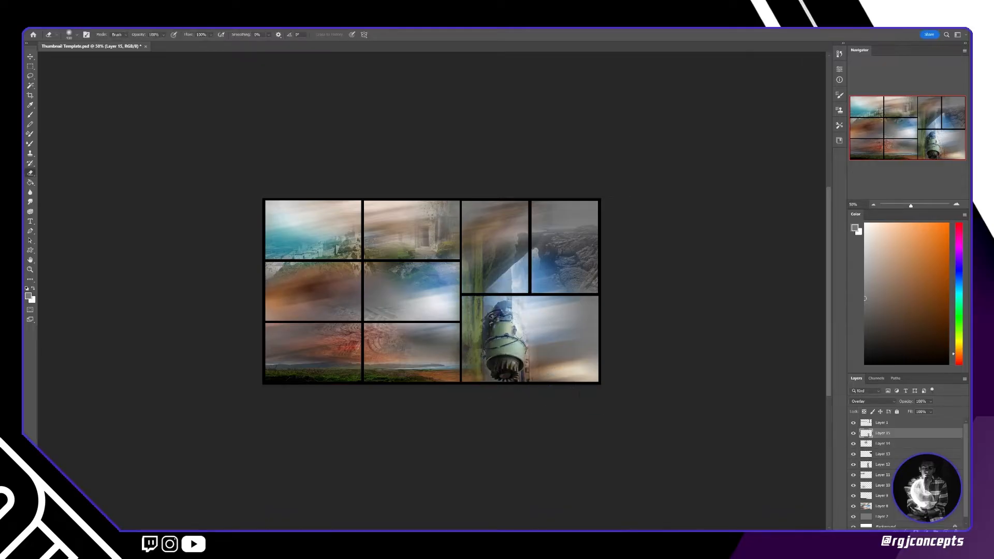
Paste the round carved-stone photo, shrink it into the bottom-middle panel, and set its blend mode to Soft Light
{"action": "key", "text": "ctrl+v"}
{"action": "key", "text": "ctrl+t"}
{"action": "left_click_drag", "start_coordinate": [571, 192], "coordinate": [438, 469]}
{"action": "left_click_drag", "start_coordinate": [437, 474], "coordinate": [380, 374]}
{"action": "mouse_move", "coordinate": [378, 380]}
{"action": "left_mouse_down"}
{"action": "mouse_move", "coordinate": [489, 245]}
{"action": "mouse_move", "coordinate": [396, 301]}
{"action": "left_mouse_up"}
{"action": "left_click_drag", "start_coordinate": [429, 294], "coordinate": [409, 327]}
{"action": "key", "text": "Return"}
{"action": "left_click", "coordinate": [872, 401]}
{"action": "left_click", "coordinate": [872, 451]}
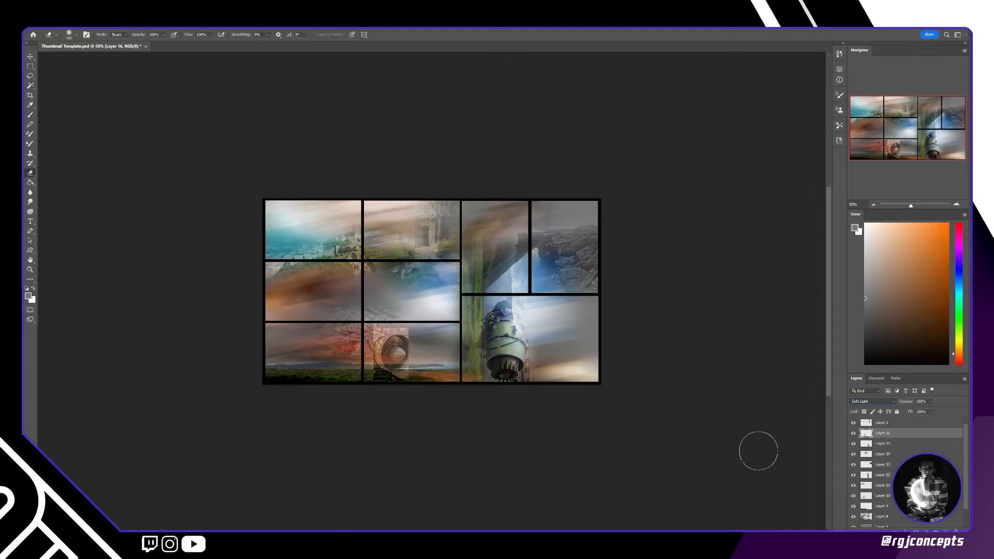
Paste the domed tower photo, scale it down, and place it over the upper-left panels
{"action": "key", "text": "ctrl+v"}
{"action": "key", "text": "ctrl+t"}
{"action": "left_click_drag", "start_coordinate": [450, 197], "coordinate": [448, 480]}
{"action": "left_click_drag", "start_coordinate": [446, 514], "coordinate": [446, 212]}
{"action": "left_click_drag", "start_coordinate": [447, 178], "coordinate": [446, 332]}
{"action": "left_click_drag", "start_coordinate": [446, 362], "coordinate": [568, 227]}
{"action": "mouse_move", "coordinate": [600, 194]}
{"action": "left_mouse_down"}
{"action": "mouse_move", "coordinate": [528, 269]}
{"action": "mouse_move", "coordinate": [601, 192]}
{"action": "left_mouse_up"}
{"action": "left_click_drag", "start_coordinate": [586, 259], "coordinate": [604, 339]}
{"action": "left_click_drag", "start_coordinate": [567, 288], "coordinate": [308, 248]}
{"action": "key", "text": "Return"}
Set the domed tower to Soft Light, reposition it within the top-left panel, and reduce the eraser size
{"action": "left_click", "coordinate": [872, 401]}
{"action": "left_click", "coordinate": [876, 436]}
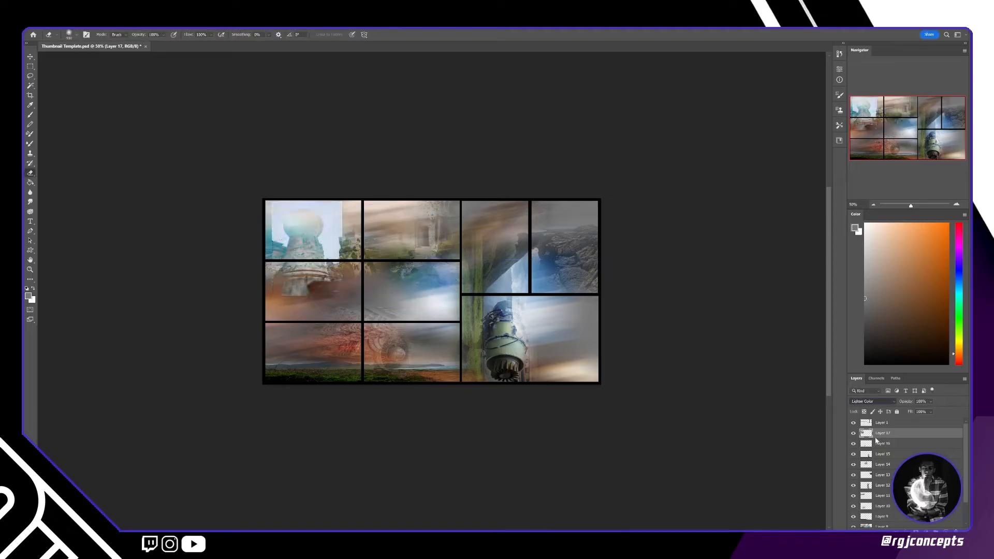
{"action": "left_click", "coordinate": [877, 450]}
{"action": "key", "text": "ctrl+t"}
{"action": "mouse_move", "coordinate": [307, 298]}
{"action": "left_mouse_down"}
{"action": "mouse_move", "coordinate": [308, 269]}
{"action": "mouse_move", "coordinate": [346, 243]}
{"action": "left_mouse_up"}
{"action": "key", "text": "Return"}
{"action": "key", "text": "bracketleft"}
{"action": "key", "text": "bracketleft"}
{"action": "key", "text": "bracketleft"}
{"action": "key", "text": "bracketleft"}
{"action": "key", "text": "bracketleft"}
{"action": "key", "text": "ctrl+t"}
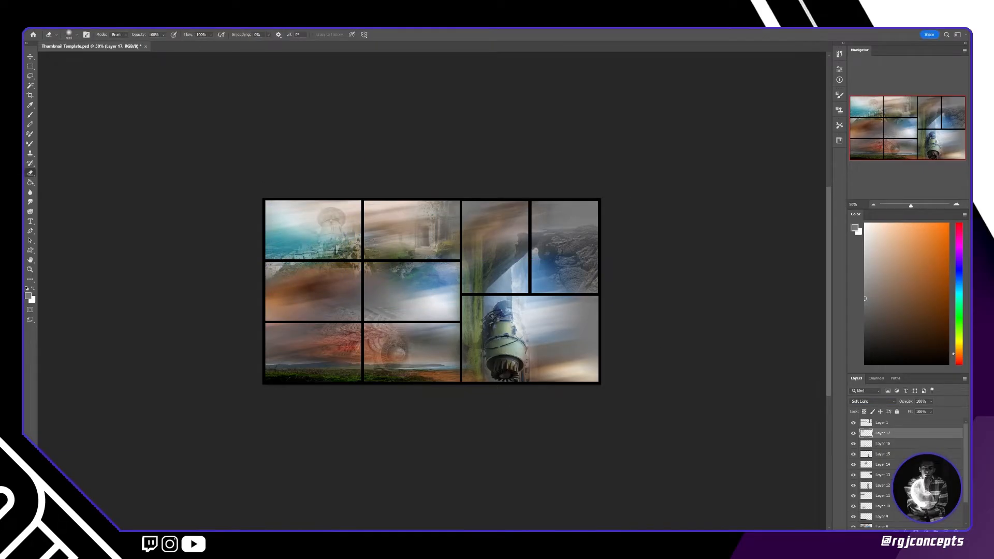
Paste the night city photo, shrink it over the central panel, and set its blend mode to Overlay
{"action": "key", "text": "ctrl+v"}
{"action": "key", "text": "ctrl+t"}
{"action": "left_click_drag", "start_coordinate": [432, 217], "coordinate": [432, 279]}
{"action": "left_click_drag", "start_coordinate": [432, 321], "coordinate": [411, 295]}
{"action": "key", "text": "Return"}
{"action": "left_click", "coordinate": [872, 401]}
{"action": "left_click", "coordinate": [877, 431]}
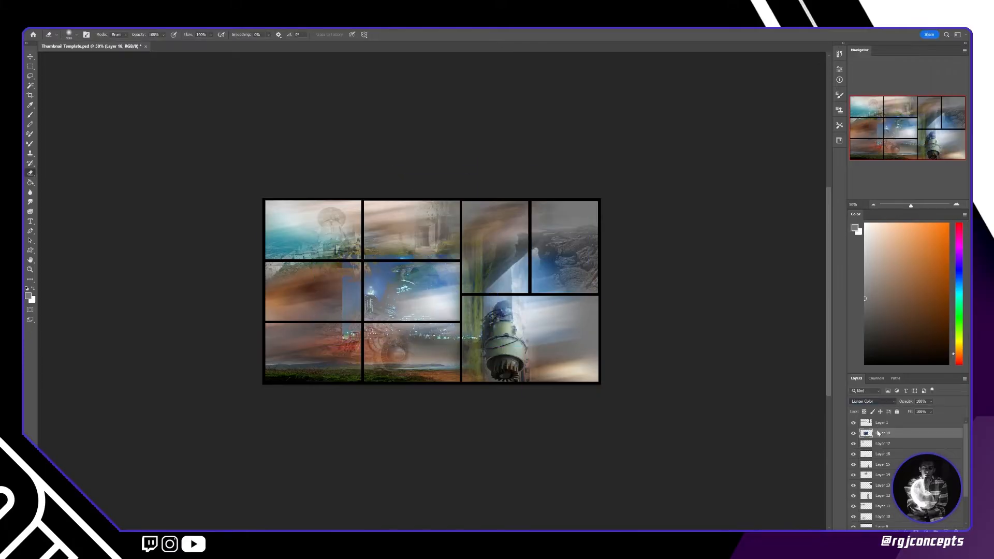
{"action": "key", "text": "Down"}
{"action": "left_click", "coordinate": [883, 445]}
Scale and move the night city image into the central panel's upper corner and erase its edges
{"action": "key", "text": "ctrl+t"}
{"action": "mouse_move", "coordinate": [412, 341]}
{"action": "left_mouse_down"}
{"action": "mouse_move", "coordinate": [478, 246]}
{"action": "mouse_move", "coordinate": [469, 245]}
{"action": "left_mouse_up"}
{"action": "key", "text": "Return"}
{"action": "left_click_drag", "start_coordinate": [412, 333], "coordinate": [412, 312]}
{"action": "left_click_drag", "start_coordinate": [429, 285], "coordinate": [442, 283]}
{"action": "key", "text": "Return"}
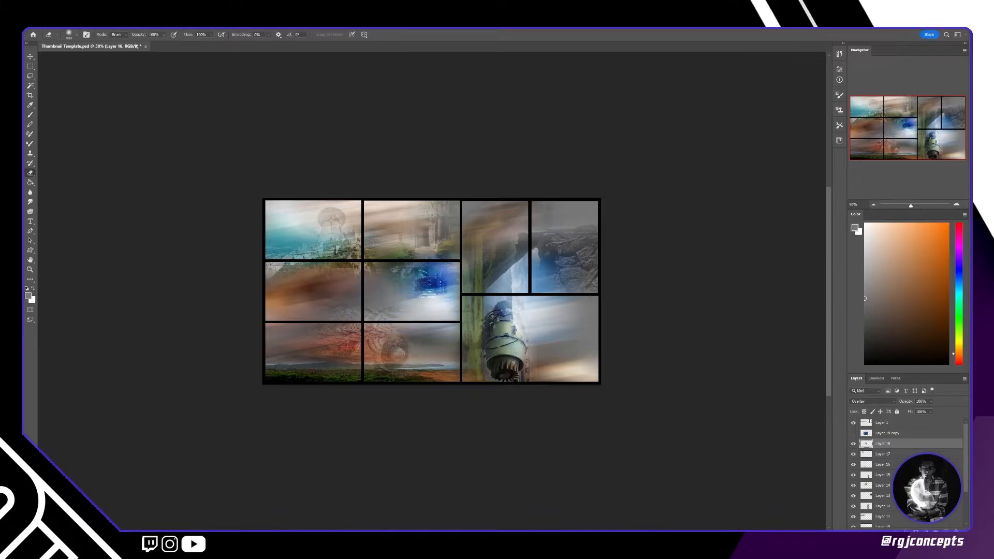
Paste a photo, scale it into the bottom-left panel, change its blend mode, and erase its edges
{"action": "key", "text": "ctrl+v"}
{"action": "key", "text": "ctrl+t"}
{"action": "left_click_drag", "start_coordinate": [517, 202], "coordinate": [334, 282]}
{"action": "left_click_drag", "start_coordinate": [404, 332], "coordinate": [359, 335]}
{"action": "key", "text": "Return"}
{"action": "left_click", "coordinate": [872, 401]}
{"action": "left_click", "coordinate": [862, 426]}
{"action": "scroll", "coordinate": [867, 402], "scroll_direction": "up", "scroll_amount": 3}
{"action": "mouse_move", "coordinate": [378, 379]}
{"action": "left_mouse_down"}
{"action": "mouse_move", "coordinate": [274, 354]}
{"action": "mouse_move", "coordinate": [305, 387]}
{"action": "left_mouse_up"}
Paste the landscape photo, shrink it over the large lower-right panel, and change its blend mode
{"action": "key", "text": "ctrl+v"}
{"action": "key", "text": "ctrl+t"}
{"action": "left_click_drag", "start_coordinate": [539, 200], "coordinate": [541, 384]}
{"action": "left_click_drag", "start_coordinate": [541, 419], "coordinate": [560, 309]}
{"action": "key", "text": "Return"}
{"action": "left_click", "coordinate": [868, 402]}
{"action": "left_click", "coordinate": [877, 440]}
Rotate, stretch and reposition the Soft Light landscape layer across the large lower-right panel
{"action": "key", "text": "ctrl+t"}
{"action": "left_click_drag", "start_coordinate": [623, 289], "coordinate": [603, 391]}
{"action": "left_click_drag", "start_coordinate": [541, 337], "coordinate": [620, 340]}
{"action": "mouse_move", "coordinate": [617, 256]}
{"action": "left_mouse_down"}
{"action": "mouse_move", "coordinate": [610, 279]}
{"action": "mouse_move", "coordinate": [621, 316]}
{"action": "left_mouse_up"}
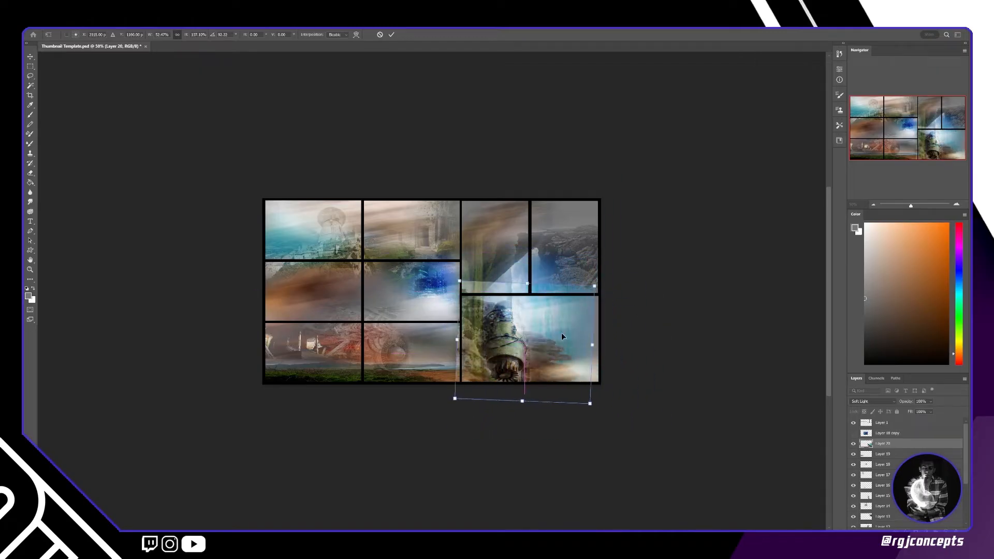
{"action": "key", "text": "Return"}
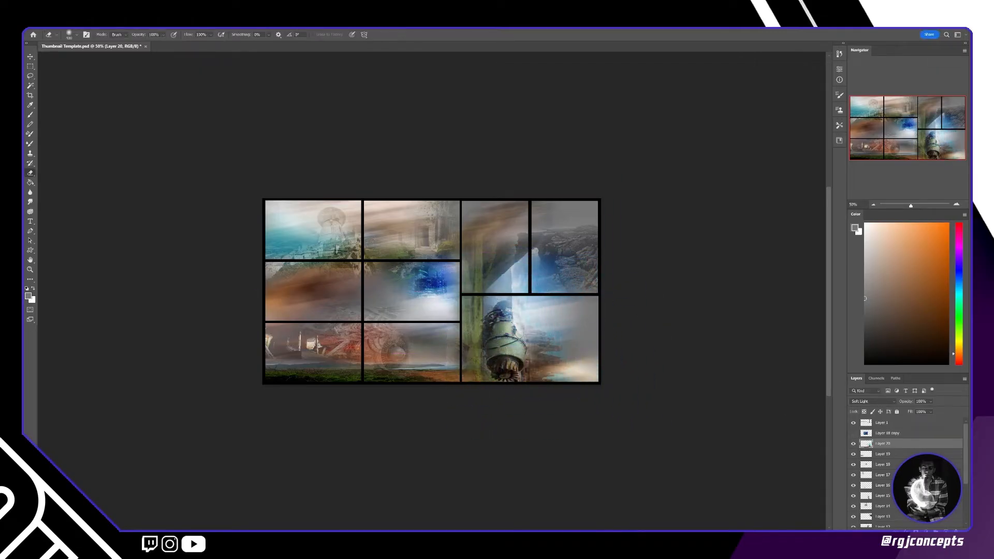
Paste the rocky cliff photo, scale it into the central panel, set it to Overlay, and erase its edges
{"action": "key", "text": "ctrl+v"}
{"action": "key", "text": "ctrl+t"}
{"action": "left_click_drag", "start_coordinate": [570, 341], "coordinate": [586, 361]}
{"action": "left_click_drag", "start_coordinate": [619, 406], "coordinate": [501, 340]}
{"action": "left_click_drag", "start_coordinate": [448, 311], "coordinate": [413, 303]}
{"action": "key", "text": "Return"}
{"action": "left_click", "coordinate": [872, 401]}
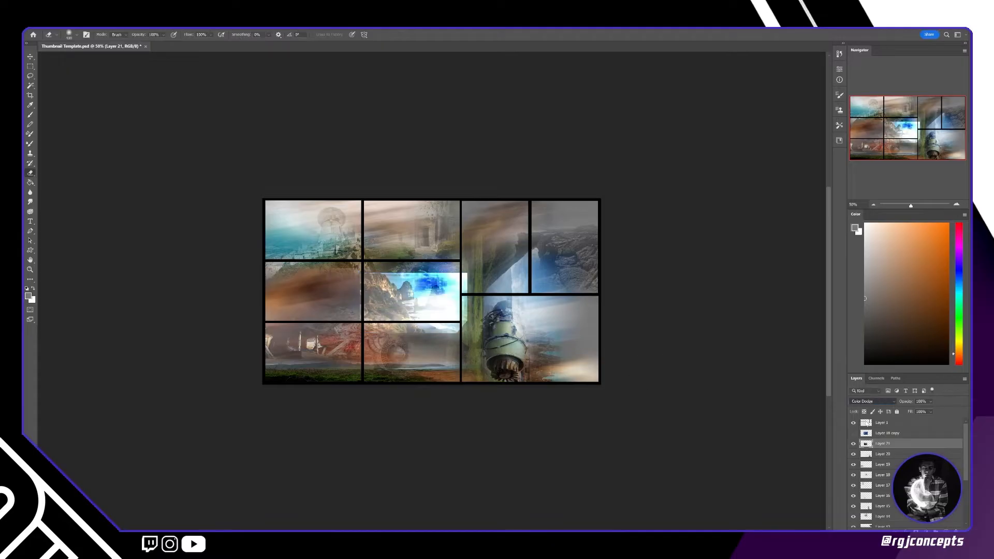
{"action": "left_click_drag", "start_coordinate": [469, 284], "coordinate": [358, 262]}
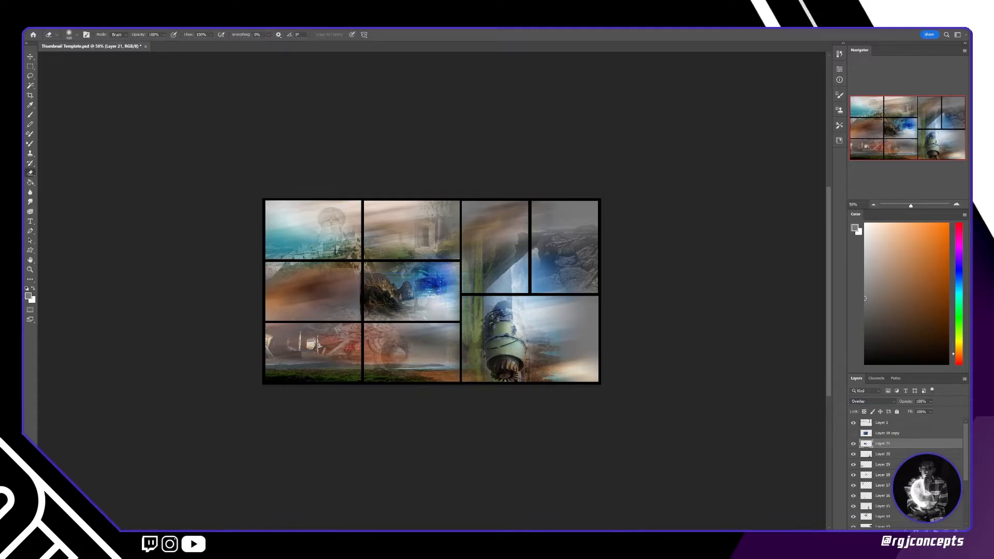
Paste the golden sculpture photo, scale it down near the tall left-hand portrait panel, and change its blend mode to Lighter Color
{"action": "key", "text": "ctrl+v"}
{"action": "key", "text": "ctrl+t"}
{"action": "left_click_drag", "start_coordinate": [463, 283], "coordinate": [455, 334]}
{"action": "left_click_drag", "start_coordinate": [506, 296], "coordinate": [346, 389]}
{"action": "left_click_drag", "start_coordinate": [349, 386], "coordinate": [389, 356]}
{"action": "left_click_drag", "start_coordinate": [435, 331], "coordinate": [485, 268]}
{"action": "key", "text": "Return"}
{"action": "left_click", "coordinate": [873, 401]}
{"action": "left_click", "coordinate": [874, 442]}
Resize the golden sculpture layer and fit it inside the left tall portrait panel
{"action": "key", "text": "ctrl+t"}
{"action": "mouse_move", "coordinate": [531, 216]}
{"action": "left_mouse_down"}
{"action": "mouse_move", "coordinate": [537, 310]}
{"action": "mouse_move", "coordinate": [435, 226]}
{"action": "left_mouse_up"}
{"action": "left_click_drag", "start_coordinate": [484, 247], "coordinate": [486, 220]}
{"action": "key", "text": "Return"}
{"action": "key", "text": "ctrl+t"}
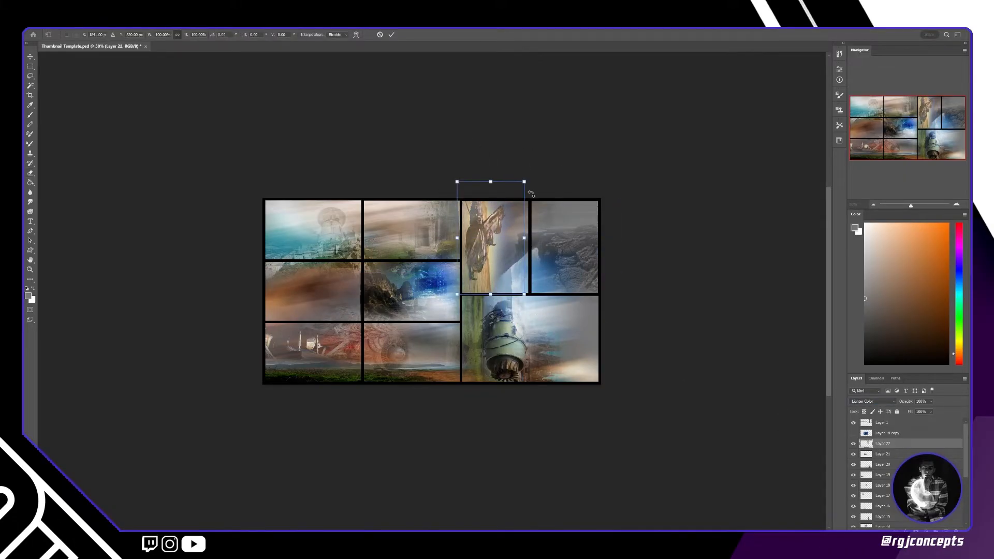
Paste the rocky beach photo, squash and move it over the top-middle panel, and set its blend mode to Lighter Color
{"action": "key", "text": "ctrl+v"}
{"action": "key", "text": "ctrl+t"}
{"action": "left_click_drag", "start_coordinate": [448, 199], "coordinate": [448, 273]}
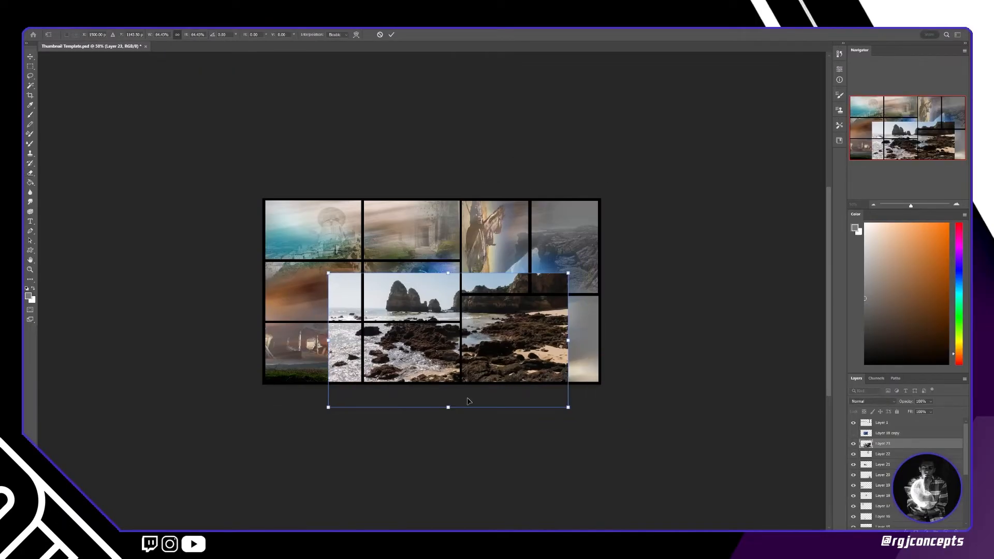
{"action": "left_click_drag", "start_coordinate": [449, 406], "coordinate": [448, 356]}
{"action": "left_click_drag", "start_coordinate": [449, 310], "coordinate": [414, 224]}
{"action": "left_click_drag", "start_coordinate": [414, 186], "coordinate": [414, 222]}
{"action": "key", "text": "Return"}
{"action": "left_click", "coordinate": [873, 402]}
{"action": "left_click", "coordinate": [862, 433]}
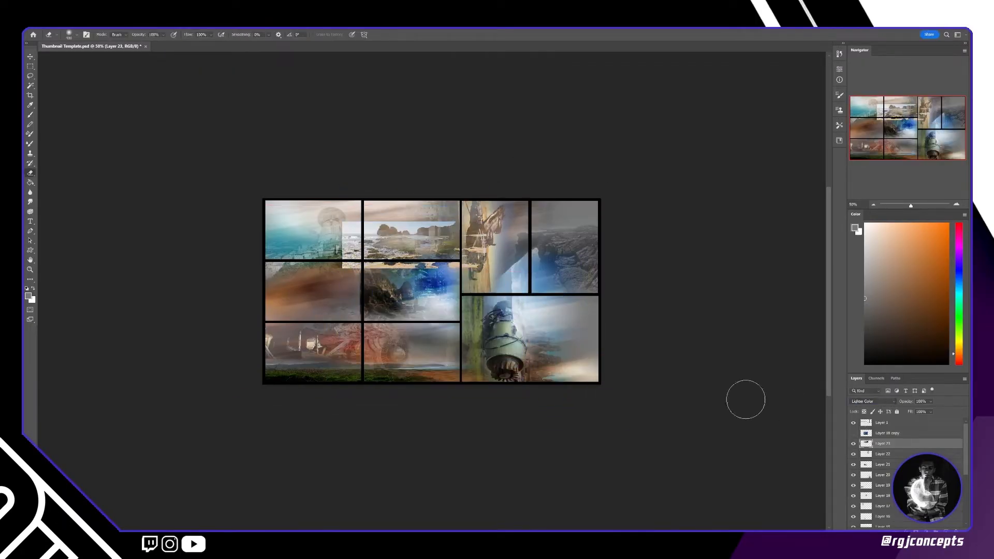
Paste the round wheel photo, place it in the right tall portrait panel, and set its blend mode to Lighter Color
{"action": "key", "text": "ctrl+v"}
{"action": "key", "text": "ctrl+t"}
{"action": "mouse_move", "coordinate": [432, 240]}
{"action": "left_mouse_down"}
{"action": "mouse_move", "coordinate": [432, 289]}
{"action": "mouse_move", "coordinate": [457, 296]}
{"action": "mouse_move", "coordinate": [563, 233]}
{"action": "mouse_move", "coordinate": [517, 261]}
{"action": "left_mouse_up"}
{"action": "key", "text": "Return"}
{"action": "left_click", "coordinate": [873, 401]}
{"action": "left_click", "coordinate": [868, 427]}
{"action": "left_click", "coordinate": [868, 433]}
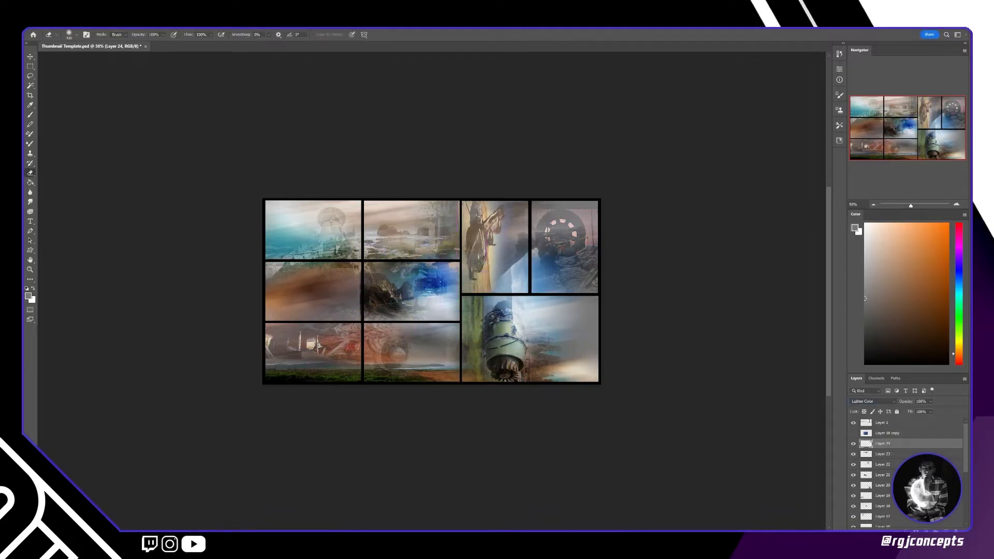
Paste a new photo, scale it down over the middle-left panel, and set its blend mode to Lighter Color
{"action": "key", "text": "ctrl+v"}
{"action": "key", "text": "ctrl+t"}
{"action": "left_click_drag", "start_coordinate": [677, 199], "coordinate": [676, 468]}
{"action": "left_click_drag", "start_coordinate": [674, 486], "coordinate": [396, 171]}
{"action": "left_click_drag", "start_coordinate": [400, 150], "coordinate": [400, 354]}
{"action": "left_click_drag", "start_coordinate": [399, 392], "coordinate": [351, 275]}
{"action": "key", "text": "Return"}
{"action": "left_click", "coordinate": [851, 402]}
{"action": "left_click", "coordinate": [862, 432]}
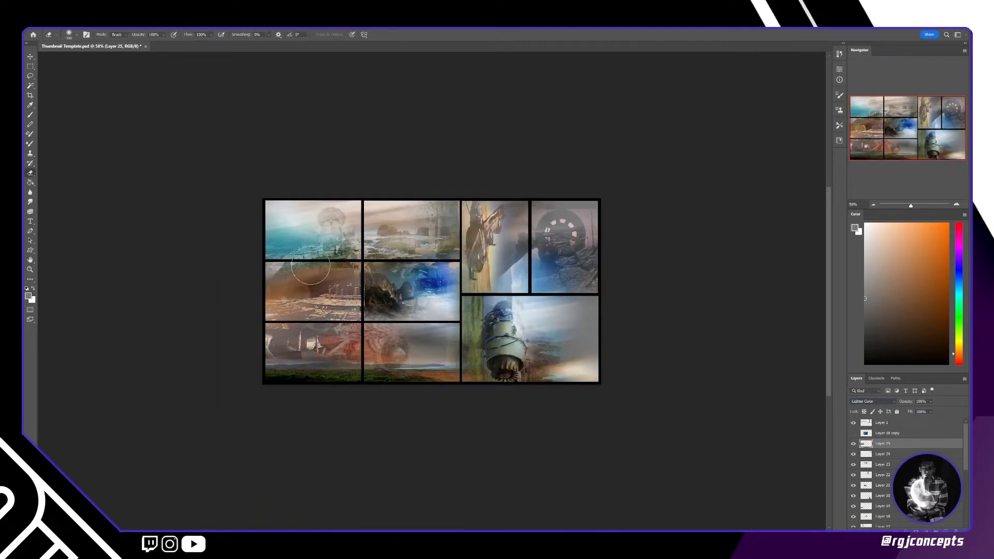
Paste the sunset photo, scale it down over the panels, and set its blend mode to Overlay
{"action": "key", "text": "ctrl+v"}
{"action": "key", "text": "ctrl+t"}
{"action": "left_click_drag", "start_coordinate": [601, 198], "coordinate": [601, 465]}
{"action": "left_click_drag", "start_coordinate": [601, 471], "coordinate": [468, 264]}
{"action": "left_click_drag", "start_coordinate": [468, 271], "coordinate": [365, 178]}
{"action": "key", "text": "Return"}
{"action": "left_click", "coordinate": [875, 402]}
{"action": "left_click", "coordinate": [880, 444]}
Move the sunset layer into the bottom-middle panel and erase its overlapping edges
{"action": "key", "text": "ctrl+t"}
{"action": "mouse_move", "coordinate": [399, 243]}
{"action": "left_mouse_down"}
{"action": "mouse_move", "coordinate": [423, 378]}
{"action": "mouse_move", "coordinate": [547, 280]}
{"action": "mouse_move", "coordinate": [328, 248]}
{"action": "mouse_move", "coordinate": [441, 366]}
{"action": "left_mouse_up"}
{"action": "key", "text": "Return"}
{"action": "left_click_drag", "start_coordinate": [483, 306], "coordinate": [412, 320]}
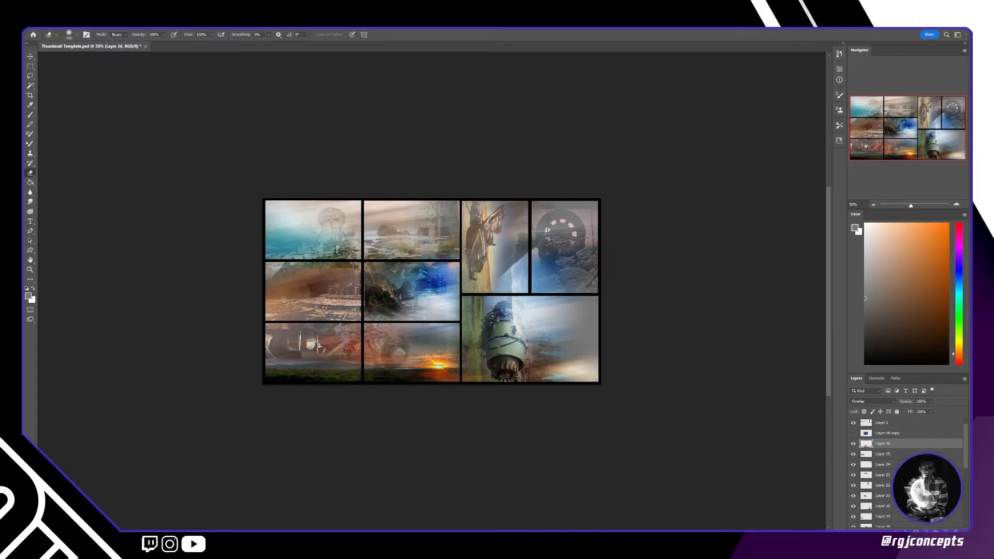
Place the photo with the figures over the bottom-left panel and set its blend mode to Overlay
{"action": "key", "text": "ctrl+t"}
{"action": "left_click_drag", "start_coordinate": [432, 298], "coordinate": [316, 359]}
{"action": "key", "text": "Return"}
{"action": "left_click", "coordinate": [873, 401]}
{"action": "left_click", "coordinate": [871, 443]}
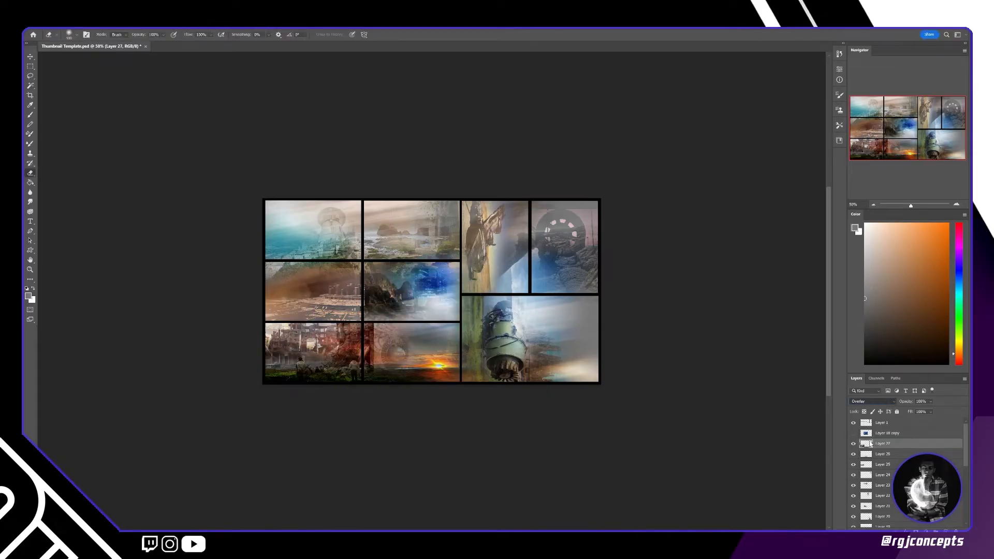
Shrink the Overlay photo with the figures and move it into the middle-left panel
{"action": "key", "text": "ctrl+t"}
{"action": "left_click_drag", "start_coordinate": [374, 321], "coordinate": [479, 262]}
{"action": "left_click_drag", "start_coordinate": [415, 326], "coordinate": [341, 272]}
{"action": "left_click_drag", "start_coordinate": [296, 319], "coordinate": [296, 283]}
{"action": "mouse_move", "coordinate": [311, 244]}
{"action": "left_mouse_down"}
{"action": "mouse_move", "coordinate": [303, 280]}
{"action": "mouse_move", "coordinate": [269, 286]}
{"action": "left_mouse_up"}
{"action": "key", "text": "Return"}
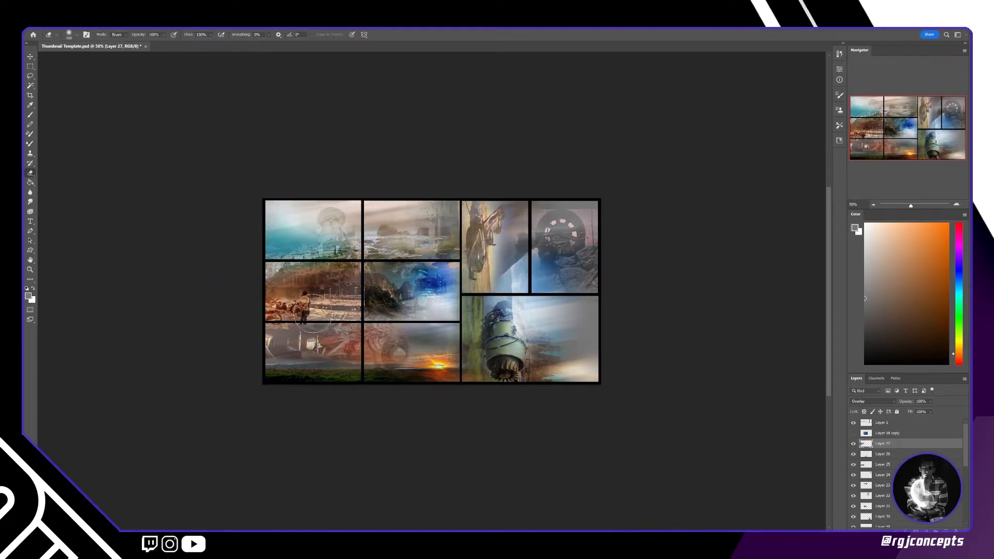
Paste the building photo, place it over the right tall portrait panel, and set its blend mode to Overlay
{"action": "key", "text": "ctrl+v"}
{"action": "key", "text": "ctrl+t"}
{"action": "left_click_drag", "start_coordinate": [379, 317], "coordinate": [513, 284]}
{"action": "left_click_drag", "start_coordinate": [616, 300], "coordinate": [599, 294]}
{"action": "key", "text": "Return"}
{"action": "left_click", "coordinate": [874, 401]}
{"action": "left_click", "coordinate": [878, 443]}
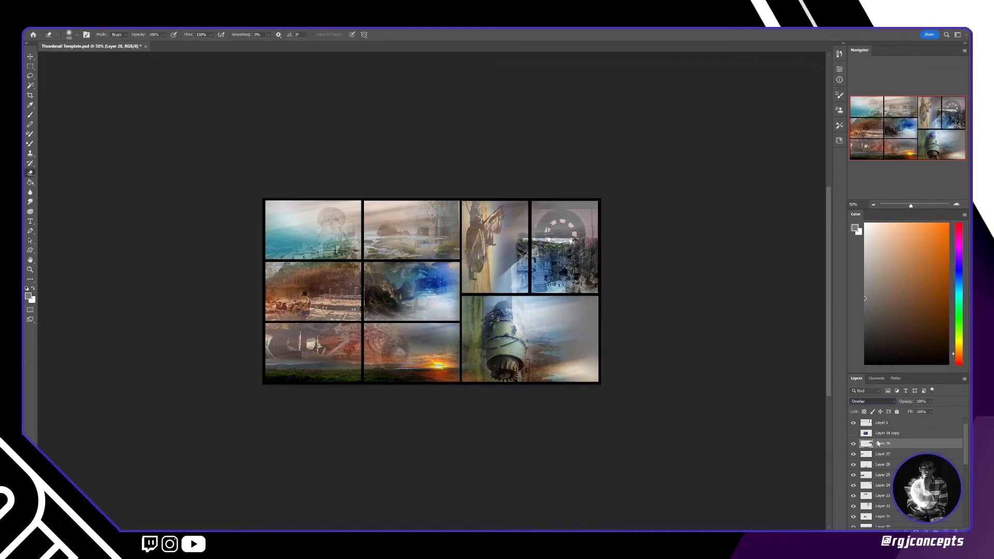
Move and resize the building layer so it sits in the top-middle panel's right side
{"action": "key", "text": "ctrl+t"}
{"action": "left_click_drag", "start_coordinate": [533, 256], "coordinate": [411, 215]}
{"action": "left_click_drag", "start_coordinate": [393, 251], "coordinate": [342, 303]}
{"action": "left_click_drag", "start_coordinate": [431, 282], "coordinate": [417, 249]}
{"action": "key", "text": "Return"}
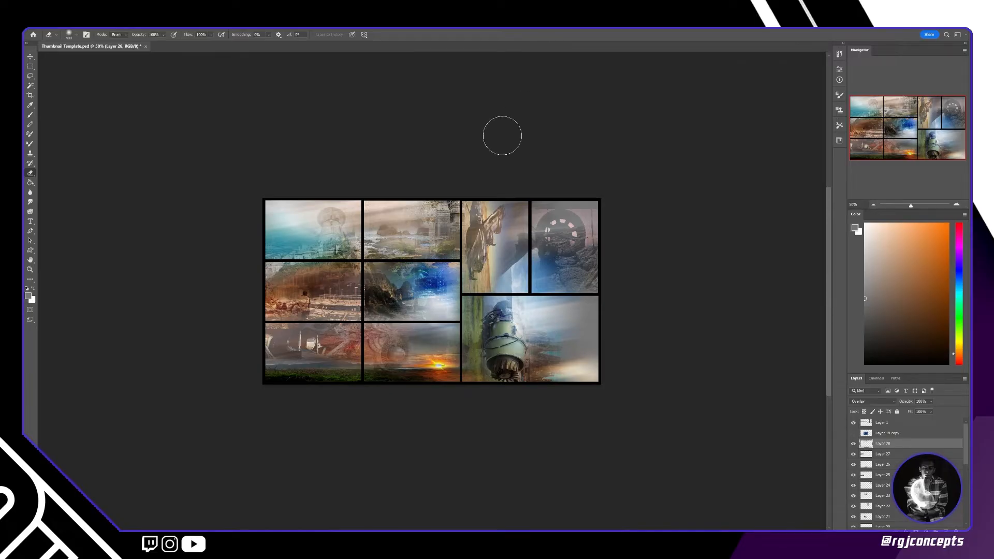
Paste the statue photo, scale it down, rotate it, and place it over the domed tower in the top-left panel
{"action": "key", "text": "ctrl+v"}
{"action": "key", "text": "ctrl+t"}
{"action": "left_click_drag", "start_coordinate": [488, 199], "coordinate": [488, 343]}
{"action": "left_click_drag", "start_coordinate": [502, 359], "coordinate": [439, 323]}
{"action": "left_click_drag", "start_coordinate": [445, 352], "coordinate": [511, 284]}
{"action": "left_click_drag", "start_coordinate": [553, 250], "coordinate": [525, 234]}
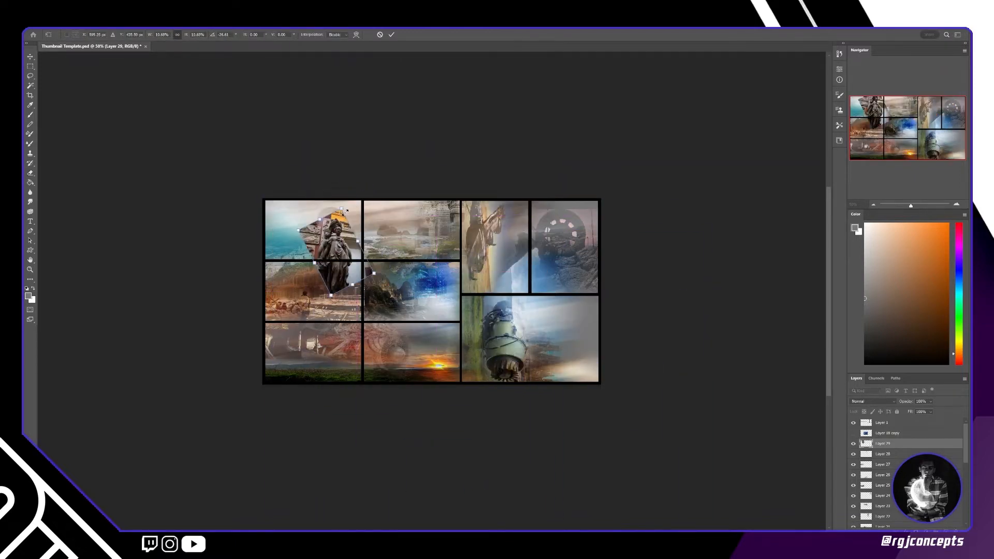
Change the statue layer's blend mode to Soft Light and blend it into the tower in the top-left panel
{"action": "key", "text": "e"}
{"action": "left_click", "coordinate": [853, 433]}
{"action": "key", "text": "shift+plus"}
{"action": "key", "text": "shift+plus"}
{"action": "key", "text": "ctrl+t"}
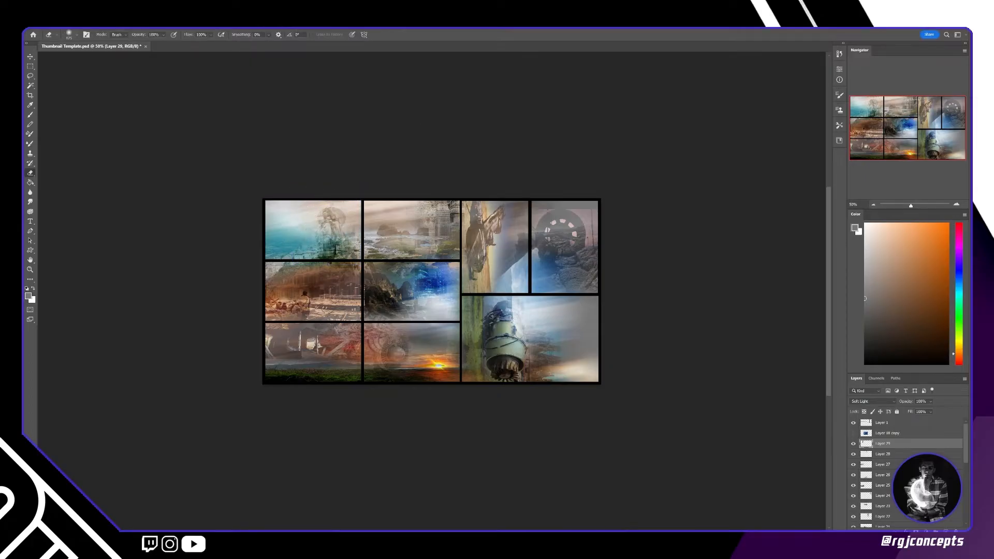
Paste the shiny metal machinery photo, scale and rotate it, and position it over the left tall portrait panel
{"action": "key", "text": "ctrl+v"}
{"action": "key", "text": "ctrl+t"}
{"action": "left_click_drag", "start_coordinate": [678, 198], "coordinate": [678, 489]}
{"action": "left_click_drag", "start_coordinate": [668, 517], "coordinate": [425, 415]}
{"action": "left_click_drag", "start_coordinate": [444, 453], "coordinate": [498, 346]}
{"action": "left_click_drag", "start_coordinate": [524, 299], "coordinate": [535, 392]}
{"action": "left_click_drag", "start_coordinate": [505, 362], "coordinate": [515, 277]}
{"action": "key", "text": "Return"}
Try Lighter Color on the metal machinery layer and settle on the Overlay blend mode
{"action": "left_click", "coordinate": [872, 402]}
{"action": "left_click", "coordinate": [885, 434]}
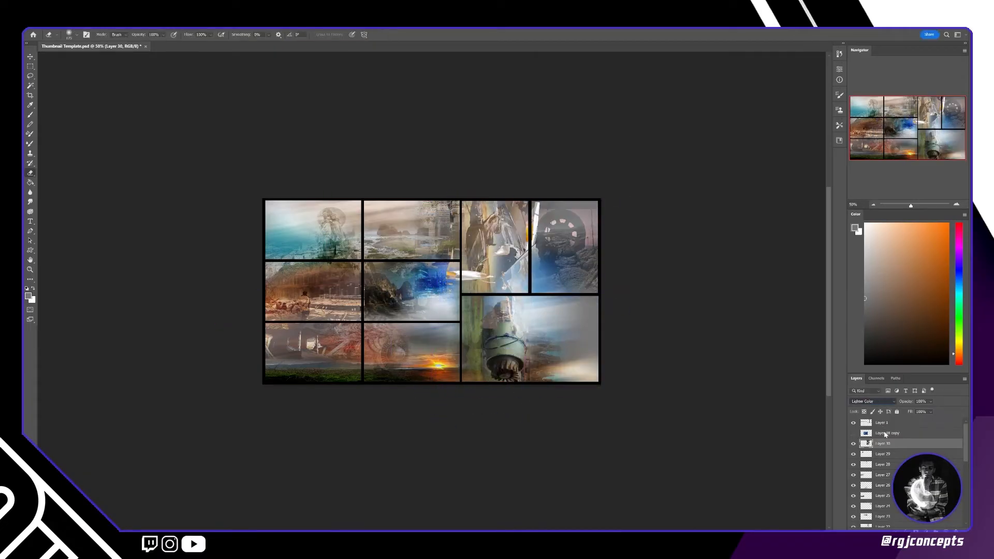
{"action": "key", "text": "shift+plus"}
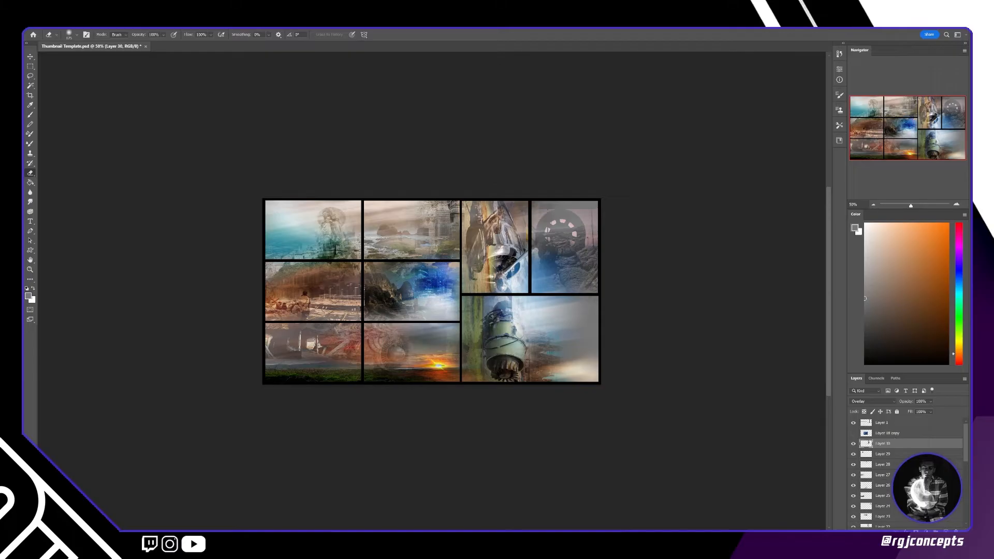
Paste the engine photo, scale and rotate it, and position it in the right tall portrait panel's lower part
{"action": "key", "text": "ctrl+v"}
{"action": "key", "text": "ctrl+t"}
{"action": "left_click_drag", "start_coordinate": [449, 199], "coordinate": [450, 439]}
{"action": "left_click_drag", "start_coordinate": [450, 484], "coordinate": [550, 269]}
{"action": "left_click_drag", "start_coordinate": [475, 422], "coordinate": [562, 306]}
{"action": "left_click_drag", "start_coordinate": [608, 207], "coordinate": [515, 211]}
{"action": "mouse_move", "coordinate": [561, 262]}
{"action": "left_mouse_down"}
{"action": "mouse_move", "coordinate": [568, 289]}
{"action": "mouse_move", "coordinate": [564, 270]}
{"action": "left_mouse_up"}
{"action": "key", "text": "Return"}
Set the engine layer's blend mode to Overlay and erase its edge beneath the wheel
{"action": "left_click", "coordinate": [873, 402]}
{"action": "left_click", "coordinate": [875, 445]}
{"action": "key", "text": "ctrl+t"}
{"action": "key", "text": "Return"}
{"action": "left_click_drag", "start_coordinate": [594, 238], "coordinate": [564, 237]}
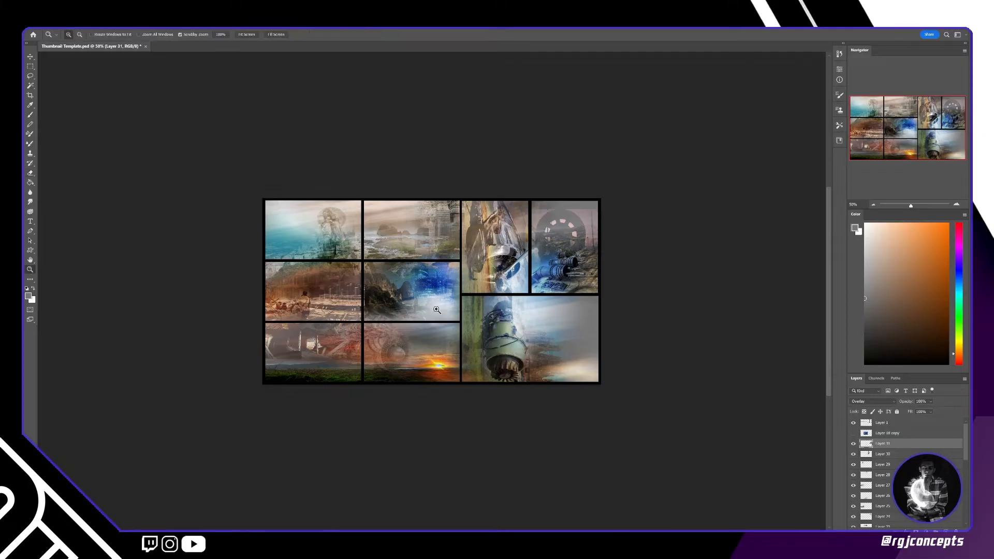
Paste another photo, copy a lassoed piece to its own layer, move it toward the top-left panel, and hide the source layer
{"action": "left_click", "coordinate": [441, 312]}
{"action": "key", "text": "ctrl+v"}
{"action": "key", "text": "l"}
{"action": "key", "text": "ctrl+j"}
{"action": "key", "text": "ctrl+t"}
{"action": "mouse_move", "coordinate": [549, 253]}
{"action": "left_mouse_down"}
{"action": "mouse_move", "coordinate": [401, 302]}
{"action": "mouse_move", "coordinate": [262, 271]}
{"action": "mouse_move", "coordinate": [271, 180]}
{"action": "left_mouse_up"}
{"action": "key", "text": "Return"}
{"action": "left_click", "coordinate": [854, 454]}
Reposition the cut-out piece in the top-left panel and set its blend mode to Overlay
{"action": "key", "text": "ctrl+t"}
{"action": "left_click_drag", "start_coordinate": [152, 140], "coordinate": [102, 166]}
{"action": "key", "text": "Return"}
{"action": "left_click", "coordinate": [873, 402]}
{"action": "left_click", "coordinate": [873, 442]}
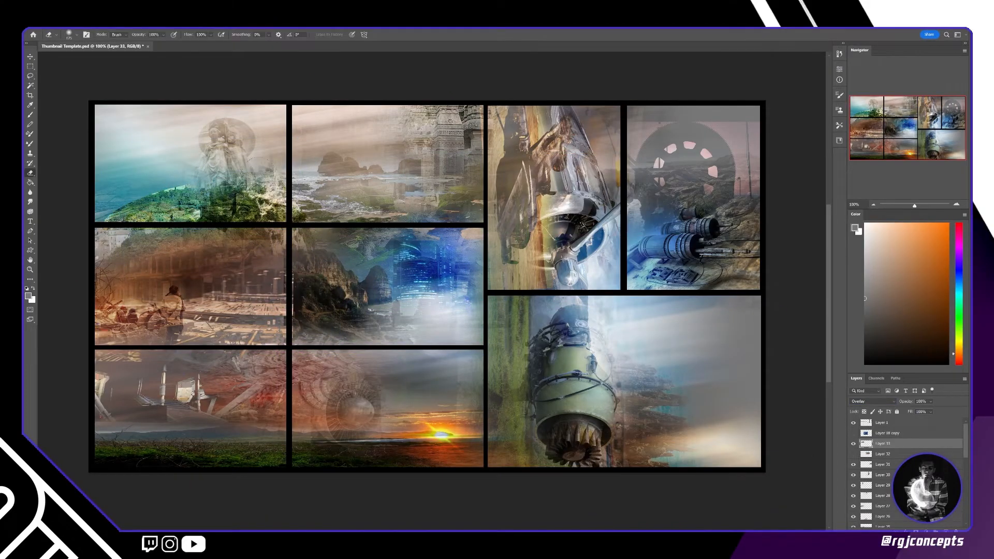
Delete the hidden source layer, and reveal and scale the night-city copy over the engine in the large lower-right panel
{"action": "left_click", "coordinate": [880, 454]}
{"action": "key", "text": "Delete"}
{"action": "left_click", "coordinate": [866, 435]}
{"action": "left_click", "coordinate": [854, 433]}
{"action": "key", "text": "ctrl+t"}
{"action": "left_click_drag", "start_coordinate": [393, 290], "coordinate": [438, 374]}
{"action": "left_click_drag", "start_coordinate": [435, 293], "coordinate": [435, 372]}
{"action": "left_click_drag", "start_coordinate": [446, 383], "coordinate": [592, 322]}
{"action": "left_click_drag", "start_coordinate": [581, 412], "coordinate": [580, 469]}
{"action": "key", "text": "Return"}
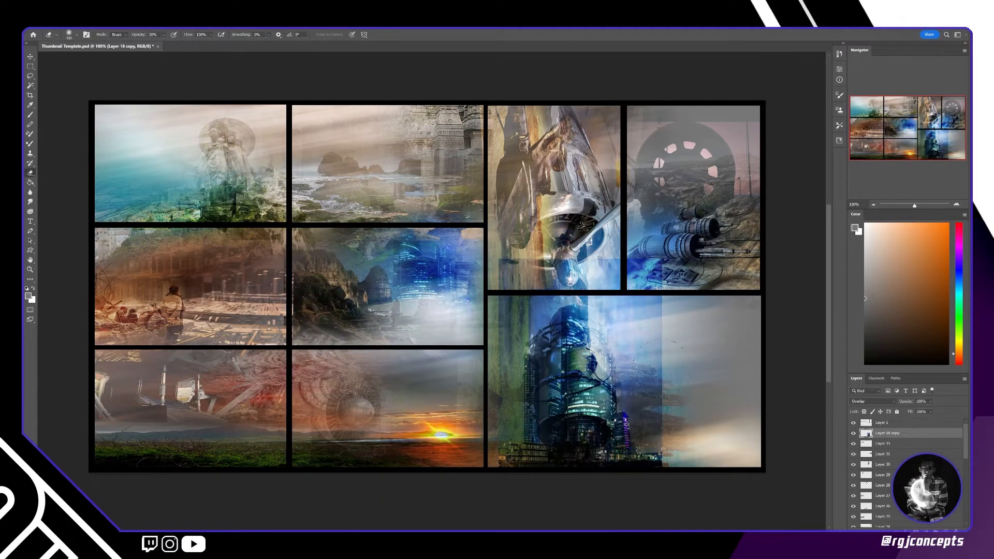
Erase the night-city layer's outer edges around the engine with a smaller eraser at 100% opacity
{"action": "key", "text": "0"}
{"action": "key", "text": "bracketleft"}
{"action": "key", "text": "bracketleft"}
{"action": "mouse_move", "coordinate": [657, 448]}
{"action": "left_mouse_down"}
{"action": "mouse_move", "coordinate": [651, 277]}
{"action": "mouse_move", "coordinate": [557, 318]}
{"action": "left_mouse_up"}
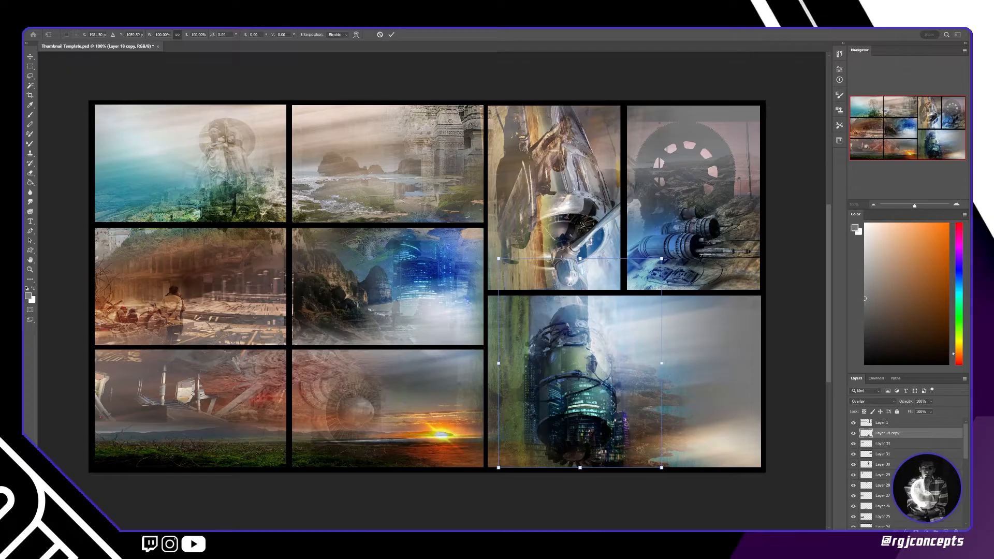
Paste a sky photo, scale it into the top-left panel, and set its blend mode to Overlay
{"action": "key", "text": "ctrl+v"}
{"action": "key", "text": "ctrl+t"}
{"action": "left_click_drag", "start_coordinate": [628, 291], "coordinate": [335, 106]}
{"action": "left_click_drag", "start_coordinate": [556, 436], "coordinate": [324, 289]}
{"action": "left_click_drag", "start_coordinate": [218, 217], "coordinate": [200, 162]}
{"action": "key", "text": "Return"}
{"action": "scroll", "coordinate": [858, 403], "scroll_direction": "down", "scroll_amount": 12}
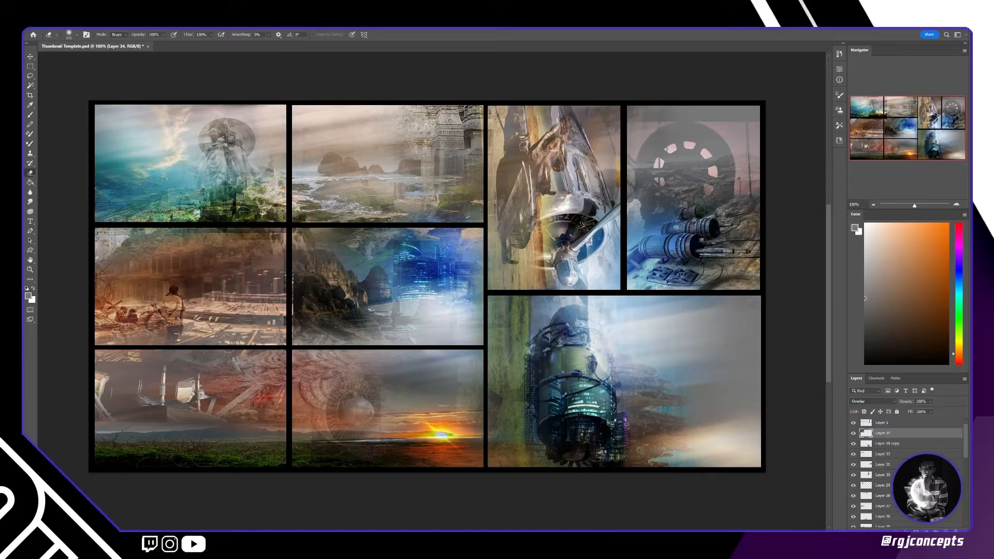
{"action": "key", "text": "ctrl+t"}
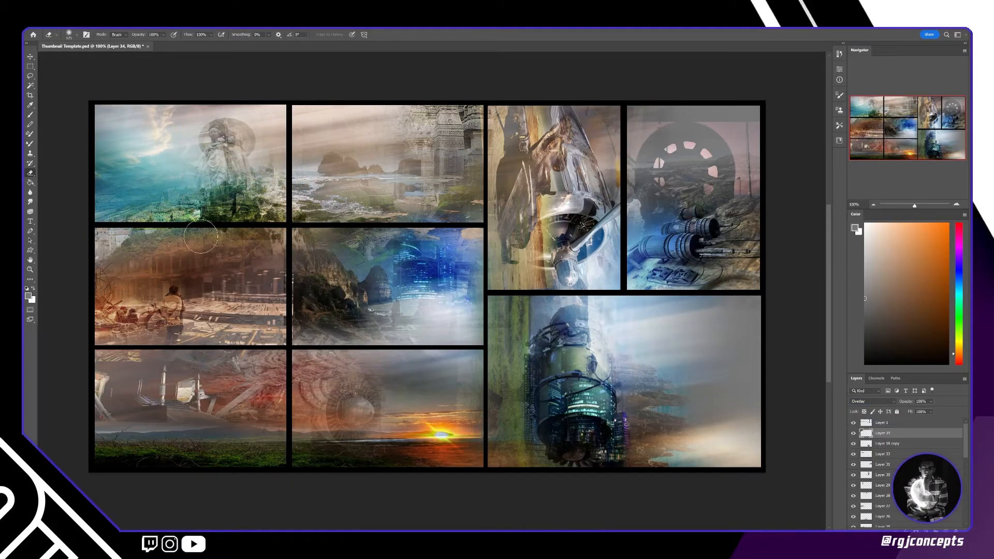
Try fitting a pasted beach photo into the bottom-middle panel's foreground with the Pin Light blend mode
{"action": "key", "text": "ctrl+v"}
{"action": "key", "text": "ctrl+t"}
{"action": "left_click_drag", "start_coordinate": [461, 100], "coordinate": [461, 413]}
{"action": "left_click_drag", "start_coordinate": [499, 449], "coordinate": [407, 404]}
{"action": "key", "text": "Return"}
{"action": "left_click", "coordinate": [879, 402]}
{"action": "left_click", "coordinate": [882, 470]}
{"action": "key", "text": "ctrl+t"}
{"action": "left_click_drag", "start_coordinate": [460, 471], "coordinate": [444, 463]}
{"action": "left_click_drag", "start_coordinate": [382, 437], "coordinate": [382, 447]}
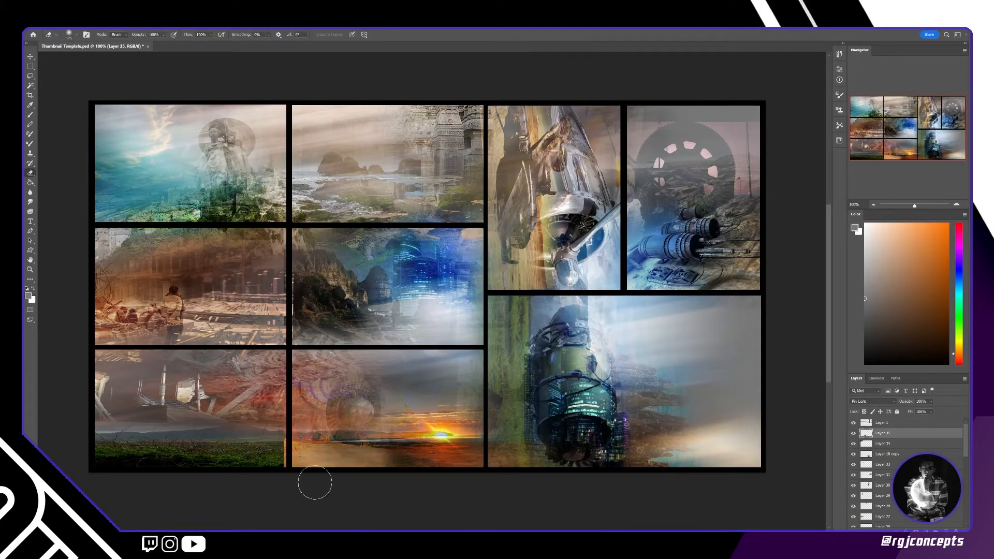
Paste the cloudy blue sky photo, scale it down, and position it over the top-middle panel
{"action": "key", "text": "ctrl+v"}
{"action": "key", "text": "ctrl+t"}
{"action": "left_click_drag", "start_coordinate": [89, 101], "coordinate": [630, 461]}
{"action": "left_click_drag", "start_coordinate": [725, 491], "coordinate": [154, 181]}
{"action": "left_click_drag", "start_coordinate": [60, 150], "coordinate": [528, 463]}
{"action": "left_click_drag", "start_coordinate": [712, 465], "coordinate": [393, 181]}
{"action": "left_click_drag", "start_coordinate": [393, 257], "coordinate": [373, 156]}
{"action": "key", "text": "Return"}
Set the cloud layer's blend mode to Hard Light and erase its edges with a larger eraser
{"action": "left_click", "coordinate": [872, 402]}
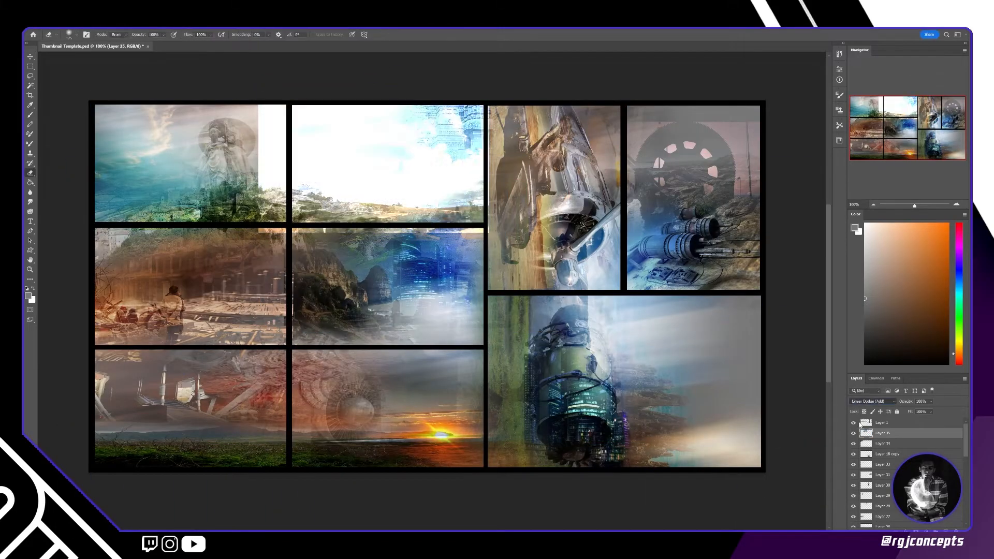
{"action": "left_click", "coordinate": [867, 453]}
{"action": "key", "text": "bracketright"}
{"action": "key", "text": "bracketright"}
{"action": "left_click_drag", "start_coordinate": [486, 223], "coordinate": [275, 212]}
{"action": "left_click_drag", "start_coordinate": [270, 125], "coordinate": [442, 217]}
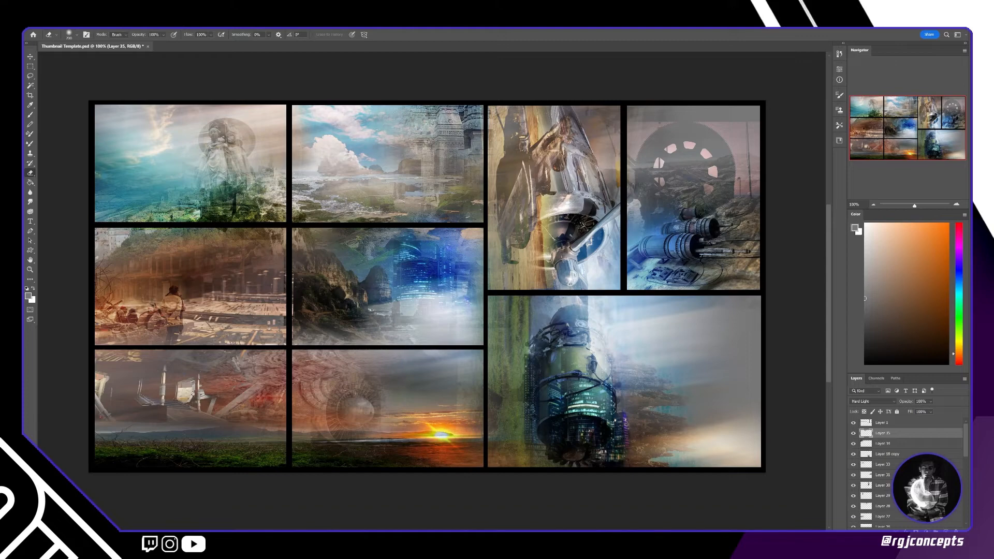
Paste another photo, scale and place it over the bottom-middle panel, and set its blend mode to Overlay
{"action": "key", "text": "ctrl+v"}
{"action": "key", "text": "ctrl+t"}
{"action": "left_click_drag", "start_coordinate": [626, 434], "coordinate": [408, 272]}
{"action": "left_click_drag", "start_coordinate": [320, 204], "coordinate": [415, 394]}
{"action": "key", "text": "Return"}
{"action": "left_click", "coordinate": [873, 401]}
{"action": "left_click", "coordinate": [883, 443]}
Rotate and rescale the Overlay photo and move it into the top-left panel
{"action": "left_click_drag", "start_coordinate": [500, 346], "coordinate": [340, 505]}
{"action": "left_click_drag", "start_coordinate": [399, 414], "coordinate": [349, 380]}
{"action": "left_click_drag", "start_coordinate": [389, 463], "coordinate": [369, 468]}
{"action": "left_click_drag", "start_coordinate": [374, 424], "coordinate": [552, 263]}
{"action": "left_click_drag", "start_coordinate": [640, 292], "coordinate": [616, 145]}
{"action": "left_click_drag", "start_coordinate": [571, 242], "coordinate": [160, 168]}
{"action": "left_click_drag", "start_coordinate": [68, 56], "coordinate": [81, 77]}
{"action": "left_click_drag", "start_coordinate": [152, 121], "coordinate": [162, 102]}
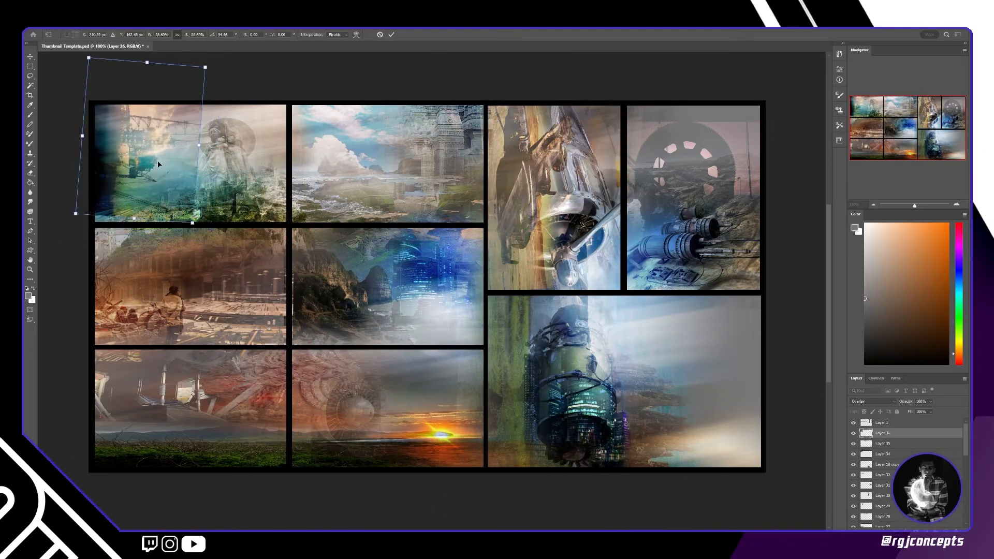
{"action": "left_click_drag", "start_coordinate": [132, 225], "coordinate": [136, 186]}
{"action": "left_click_drag", "start_coordinate": [150, 152], "coordinate": [216, 172]}
Erase the rotated photo's hard edges so the tower blends into the top-left panel
{"action": "left_click_drag", "start_coordinate": [264, 205], "coordinate": [264, 98]}
{"action": "left_click_drag", "start_coordinate": [223, 148], "coordinate": [194, 189]}
{"action": "left_click_drag", "start_coordinate": [248, 148], "coordinate": [301, 107]}
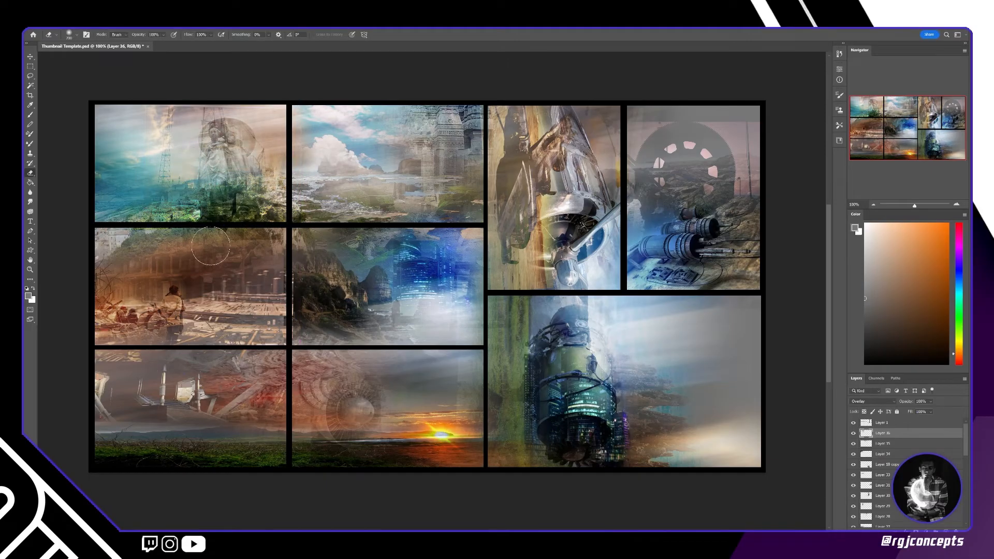
Paste the stone pavement photo, scale it into the bottom-left panel, and set its blend mode to Lighter Color
{"action": "key", "text": "ctrl+v"}
{"action": "key", "text": "ctrl+t"}
{"action": "left_click_drag", "start_coordinate": [188, 138], "coordinate": [413, 277]}
{"action": "left_click_drag", "start_coordinate": [538, 358], "coordinate": [193, 394]}
{"action": "key", "text": "Return"}
{"action": "left_click", "coordinate": [872, 401]}
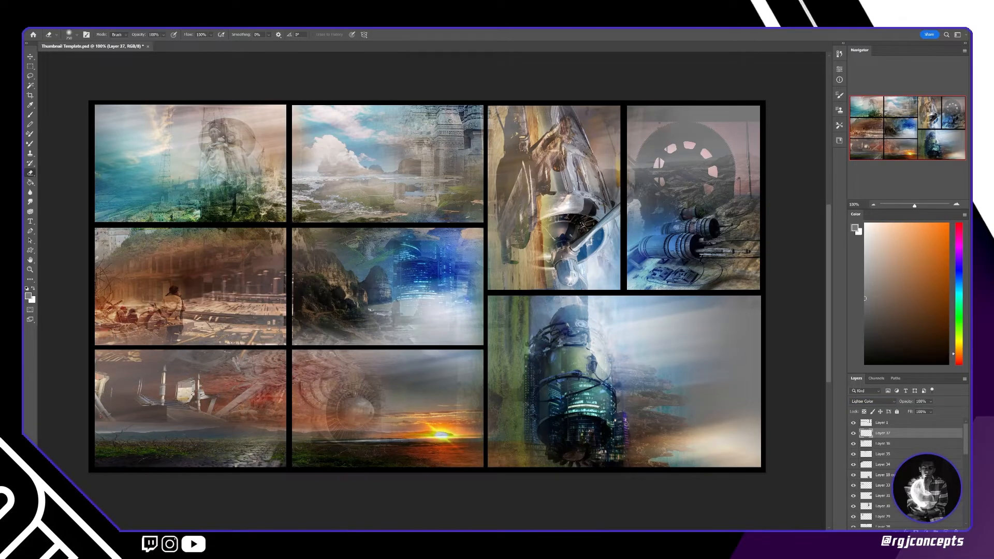
Paste a ground photo and fit it into the bottom-middle panel's foreground with the Lighter Color blend mode
{"action": "key", "text": "ctrl+v"}
{"action": "key", "text": "ctrl+t"}
{"action": "left_click_drag", "start_coordinate": [750, 171], "coordinate": [436, 204]}
{"action": "left_click_drag", "start_coordinate": [605, 133], "coordinate": [476, 202]}
{"action": "left_click_drag", "start_coordinate": [479, 158], "coordinate": [483, 200]}
{"action": "left_click_drag", "start_coordinate": [451, 183], "coordinate": [423, 250]}
{"action": "left_click_drag", "start_coordinate": [530, 231], "coordinate": [488, 258]}
{"action": "left_click_drag", "start_coordinate": [466, 290], "coordinate": [466, 395]}
{"action": "left_click_drag", "start_coordinate": [499, 359], "coordinate": [573, 457]}
{"action": "left_click_drag", "start_coordinate": [531, 461], "coordinate": [515, 433]}
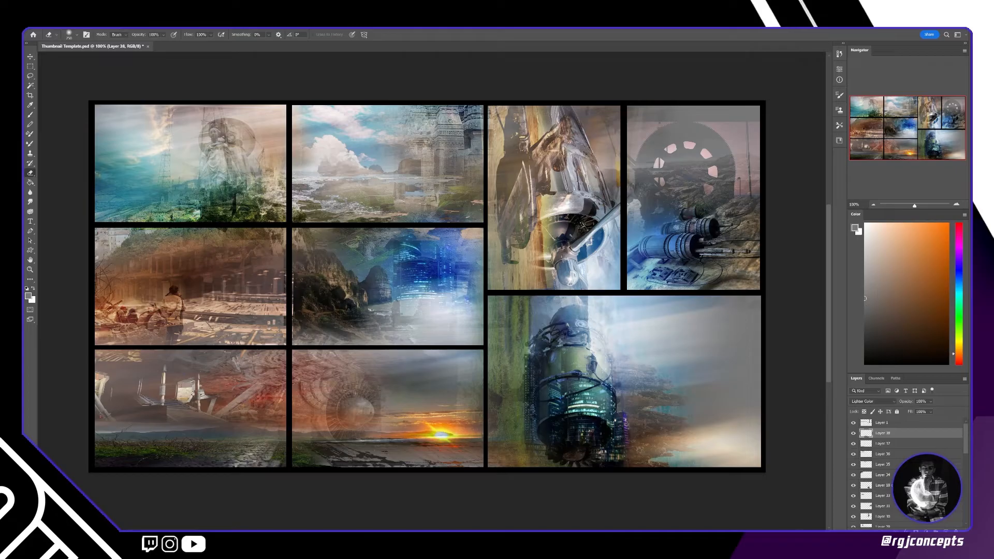
Scale the ruined building photo over the upper panels and set its blend mode to Multiply
{"action": "key", "text": "ctrl+t"}
{"action": "left_click_drag", "start_coordinate": [383, 168], "coordinate": [461, 188]}
{"action": "left_click_drag", "start_coordinate": [699, 171], "coordinate": [546, 148]}
{"action": "key", "text": "Return"}
{"action": "left_click", "coordinate": [864, 401]}
{"action": "key", "text": "Up"}
{"action": "key", "text": "Up"}
{"action": "key", "text": "Up"}
Scale the ruined building down, flip it horizontally, and position it in the right half of the top-middle panel
{"action": "key", "text": "ctrl+t"}
{"action": "left_click_drag", "start_coordinate": [545, 438], "coordinate": [520, 401]}
{"action": "left_click_drag", "start_coordinate": [427, 203], "coordinate": [384, 147]}
{"action": "left_click_drag", "start_coordinate": [479, 348], "coordinate": [412, 260]}
{"action": "left_click_drag", "start_coordinate": [365, 172], "coordinate": [442, 165]}
{"action": "key", "text": "ctrl+shift+h"}
{"action": "left_click_drag", "start_coordinate": [427, 89], "coordinate": [427, 101]}
Duplicate the building layer, hide the copy, and erase the original's edges in the top-middle panel
{"action": "key", "text": "ctrl+j"}
{"action": "left_click", "coordinate": [853, 433]}
{"action": "left_click", "coordinate": [883, 443]}
{"action": "left_click_drag", "start_coordinate": [450, 243], "coordinate": [348, 132]}
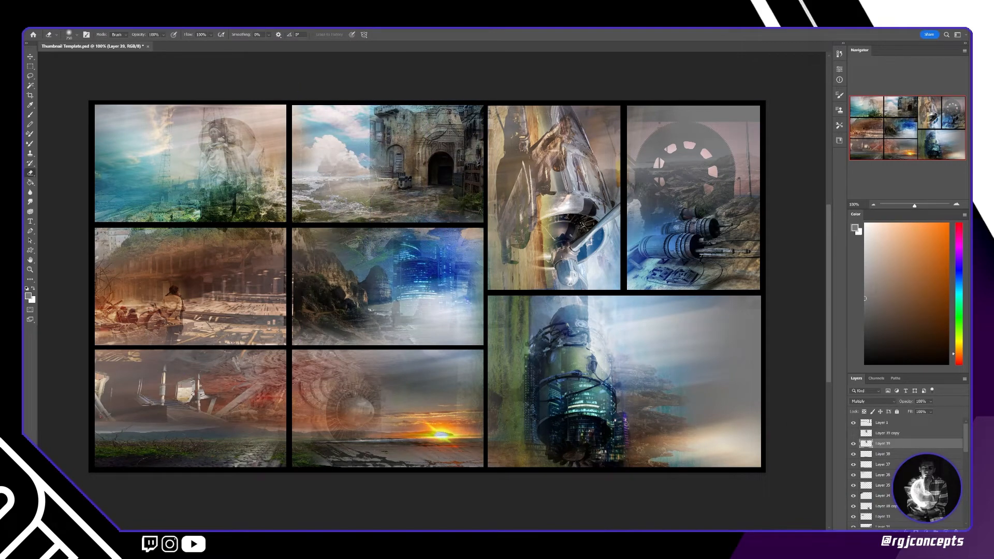
Show the hidden building copy, scale it down, and place it in the right half of the middle-left panel
{"action": "left_click", "coordinate": [854, 433]}
{"action": "left_click", "coordinate": [882, 433]}
{"action": "key", "text": "ctrl+t"}
{"action": "left_click_drag", "start_coordinate": [425, 177], "coordinate": [225, 177]}
{"action": "left_click_drag", "start_coordinate": [226, 100], "coordinate": [226, 178]}
{"action": "left_click_drag", "start_coordinate": [224, 211], "coordinate": [233, 193]}
{"action": "left_click_drag", "start_coordinate": [237, 250], "coordinate": [243, 280]}
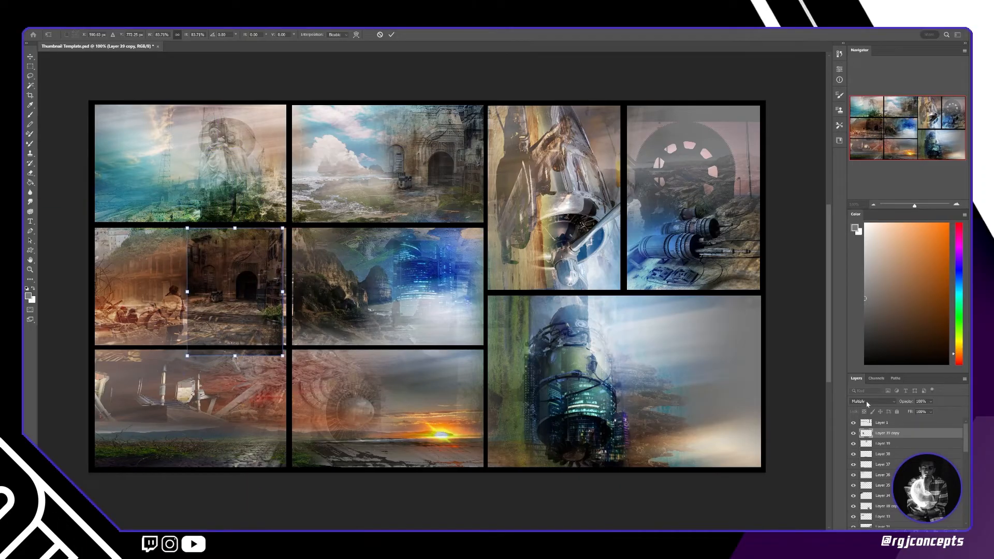
{"action": "key", "text": "Return"}
Set the building copy's blend mode to Overlay
{"action": "left_click", "coordinate": [873, 401]}
{"action": "left_click", "coordinate": [879, 435]}
{"action": "key", "text": "Down"}
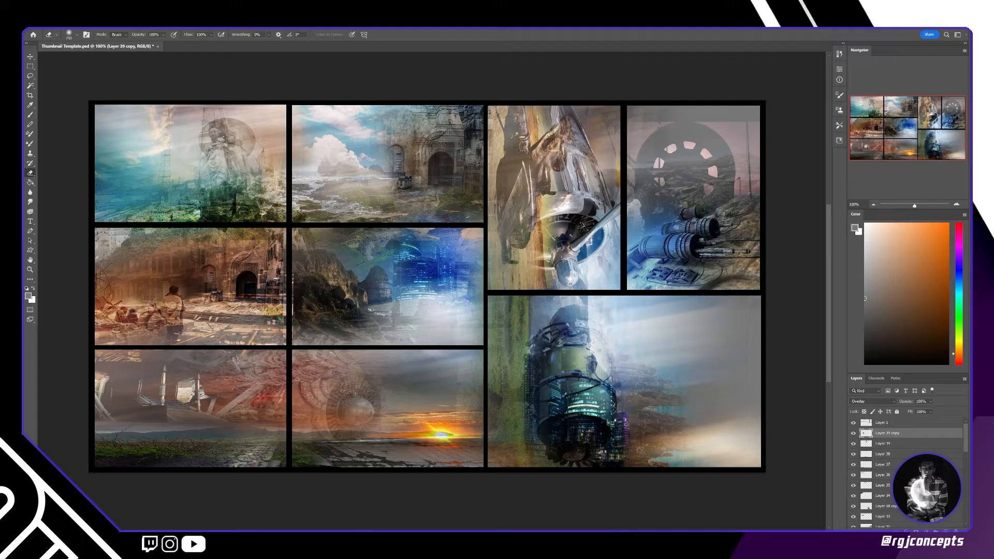
Paste another city photo, scale it into the center panel, and set its blend mode to Overlay
{"action": "key", "text": "ctrl+v"}
{"action": "key", "text": "ctrl+t"}
{"action": "left_click_drag", "start_coordinate": [426, 342], "coordinate": [426, 377]}
{"action": "key", "text": "Return"}
{"action": "left_click_drag", "start_coordinate": [426, 305], "coordinate": [377, 298]}
{"action": "left_click", "coordinate": [872, 402]}
{"action": "left_click", "coordinate": [858, 443]}
{"action": "key", "text": "ctrl+t"}
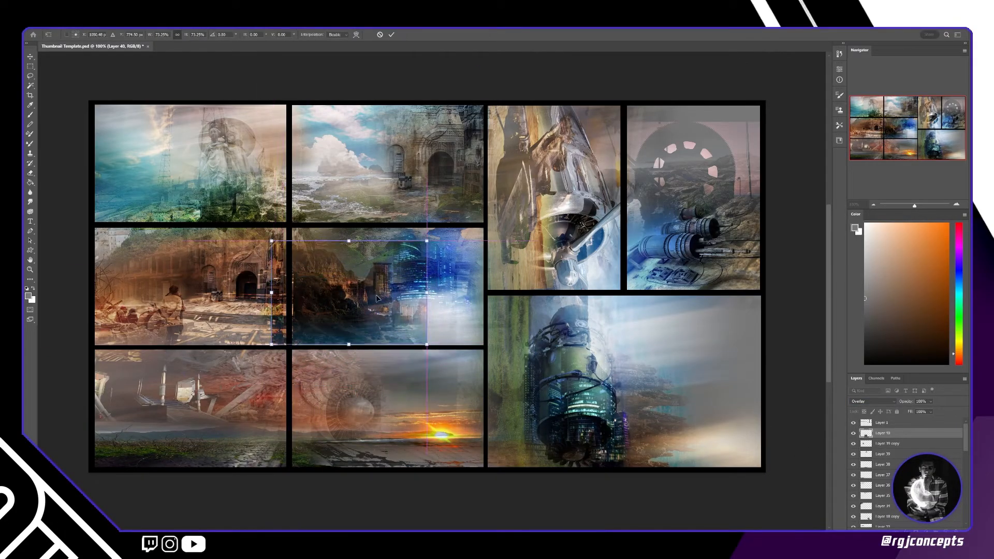
Undo a trial blend mode on the pasted city layer and move it into the top-left panel
{"action": "left_click", "coordinate": [870, 401]}
{"action": "left_click", "coordinate": [904, 433]}
{"action": "key", "text": "ctrl+z"}
{"action": "key", "text": "ctrl+t"}
{"action": "left_click_drag", "start_coordinate": [379, 270], "coordinate": [206, 163]}
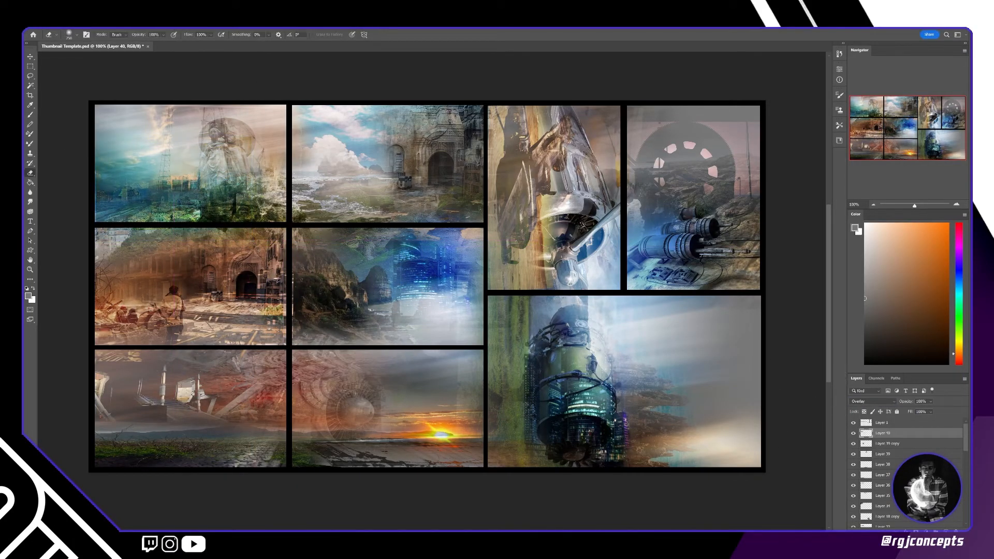
Paste the dark street photo, flip it horizontally, and move it over the top-middle panel
{"action": "key", "text": "ctrl+v"}
{"action": "key", "text": "ctrl+t"}
{"action": "left_click_drag", "start_coordinate": [435, 318], "coordinate": [354, 287]}
{"action": "key", "text": "ctrl+shift+h"}
{"action": "key", "text": "Return"}
{"action": "mouse_move", "coordinate": [387, 322]}
{"action": "left_mouse_down"}
{"action": "mouse_move", "coordinate": [400, 313]}
{"action": "mouse_move", "coordinate": [388, 406]}
{"action": "mouse_move", "coordinate": [194, 294]}
{"action": "mouse_move", "coordinate": [380, 189]}
{"action": "mouse_move", "coordinate": [356, 168]}
{"action": "mouse_move", "coordinate": [449, 436]}
{"action": "mouse_move", "coordinate": [194, 419]}
{"action": "mouse_move", "coordinate": [193, 180]}
{"action": "mouse_move", "coordinate": [300, 165]}
{"action": "mouse_move", "coordinate": [439, 172]}
{"action": "left_mouse_up"}
Cycle through blend modes for the dark street layer and settle on Multiply
{"action": "scroll", "coordinate": [860, 402], "scroll_direction": "down", "scroll_amount": 8}
{"action": "scroll", "coordinate": [861, 401], "scroll_direction": "up", "scroll_amount": 4}
{"action": "scroll", "coordinate": [862, 403], "scroll_direction": "down", "scroll_amount": 3}
{"action": "key", "text": "ctrl+t"}
{"action": "key", "text": "Return"}
{"action": "scroll", "coordinate": [861, 400], "scroll_direction": "up", "scroll_amount": 4}
{"action": "key", "text": "ctrl+t"}
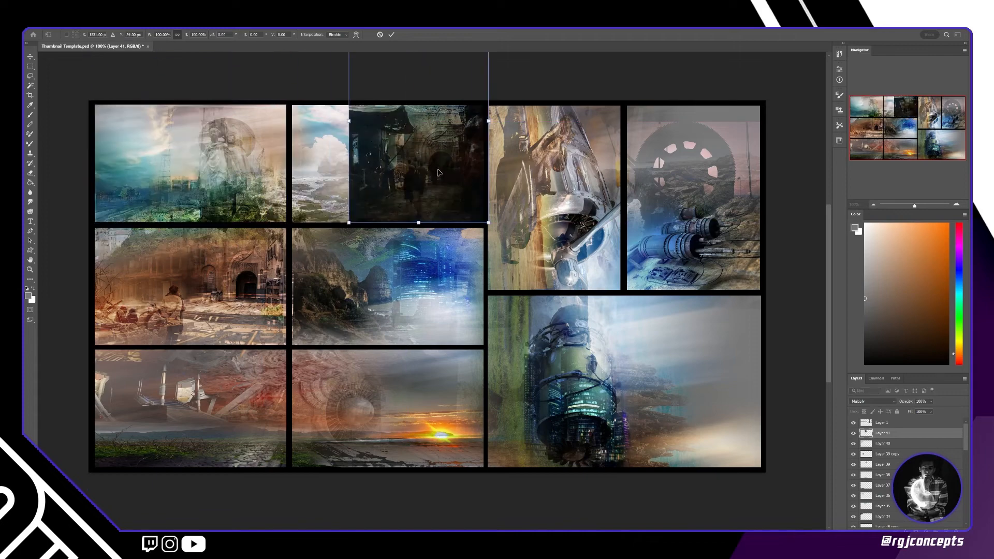
Enlarge the dark street layer to cover the top-middle panel and erase its overflow into the panel below
{"action": "left_click_drag", "start_coordinate": [349, 120], "coordinate": [278, 121]}
{"action": "left_click_drag", "start_coordinate": [380, 189], "coordinate": [379, 200]}
{"action": "key", "text": "Return"}
{"action": "key", "text": "e"}
{"action": "mouse_move", "coordinate": [472, 290]}
{"action": "left_mouse_down"}
{"action": "mouse_move", "coordinate": [440, 181]}
{"action": "mouse_move", "coordinate": [257, 245]}
{"action": "left_mouse_up"}
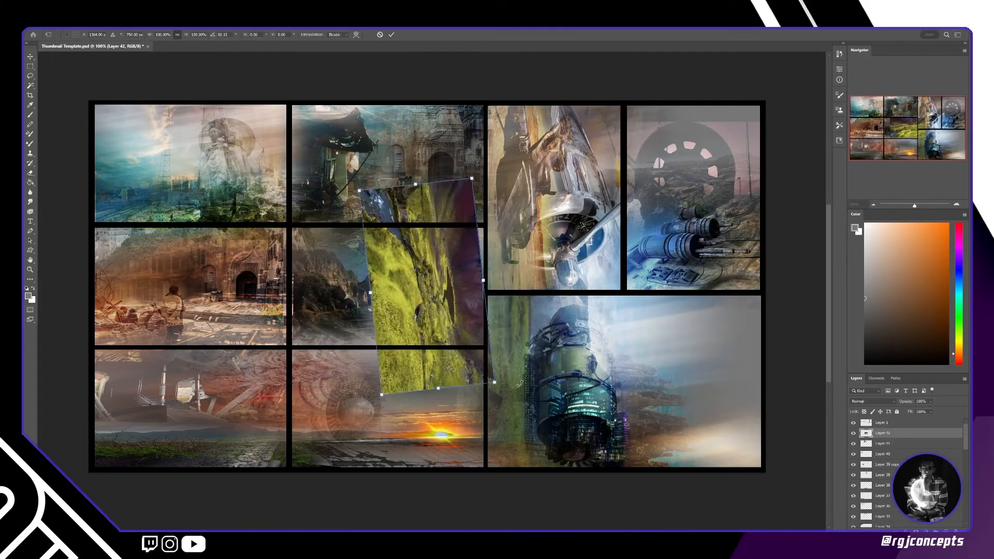
Rotate the mossy rock photo onto the large lower-right panel's left side and darken it with Levels
{"action": "left_click_drag", "start_coordinate": [495, 384], "coordinate": [484, 392]}
{"action": "left_click_drag", "start_coordinate": [469, 285], "coordinate": [565, 371]}
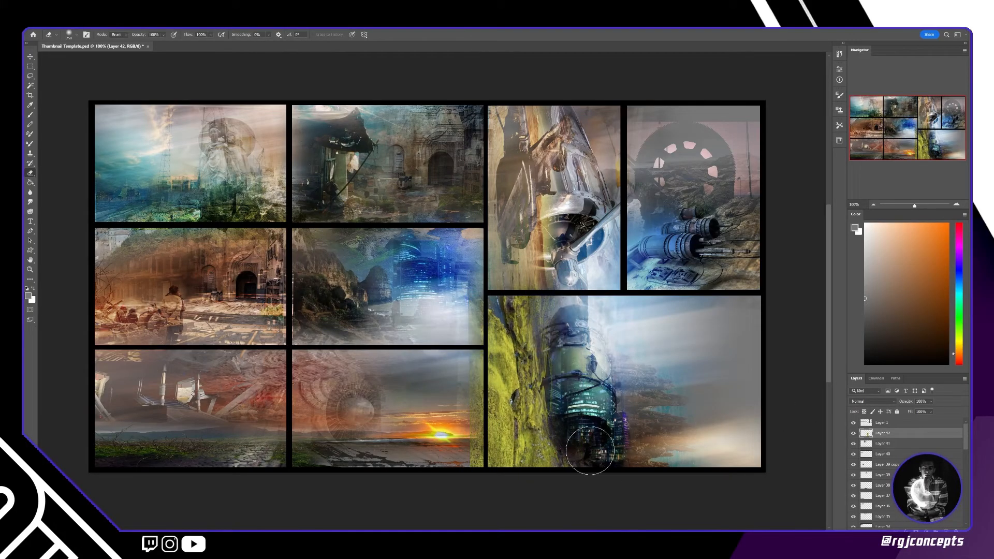
{"action": "key", "text": "ctrl+l"}
{"action": "mouse_move", "coordinate": [629, 201]}
{"action": "left_mouse_down"}
{"action": "mouse_move", "coordinate": [616, 201]}
{"action": "mouse_move", "coordinate": [647, 201]}
{"action": "left_mouse_up"}
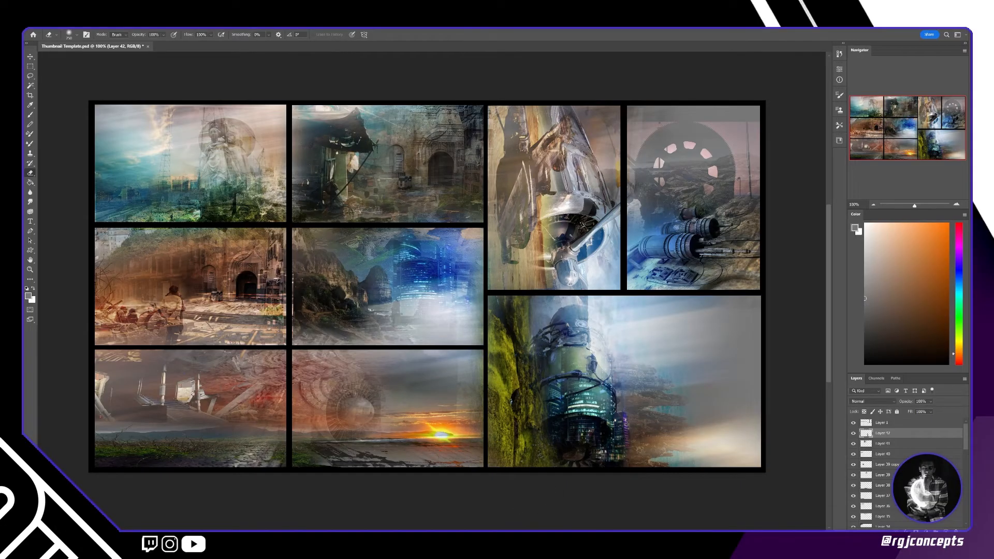
Paste the green cliff photo, scale it into the top-left panel's right side, and set its blend mode to Overlay
{"action": "key", "text": "ctrl+v"}
{"action": "key", "text": "ctrl+t"}
{"action": "left_click_drag", "start_coordinate": [425, 286], "coordinate": [358, 318]}
{"action": "left_click_drag", "start_coordinate": [357, 192], "coordinate": [358, 346]}
{"action": "left_click_drag", "start_coordinate": [364, 387], "coordinate": [267, 170]}
{"action": "key", "text": "Return"}
{"action": "left_click", "coordinate": [873, 401]}
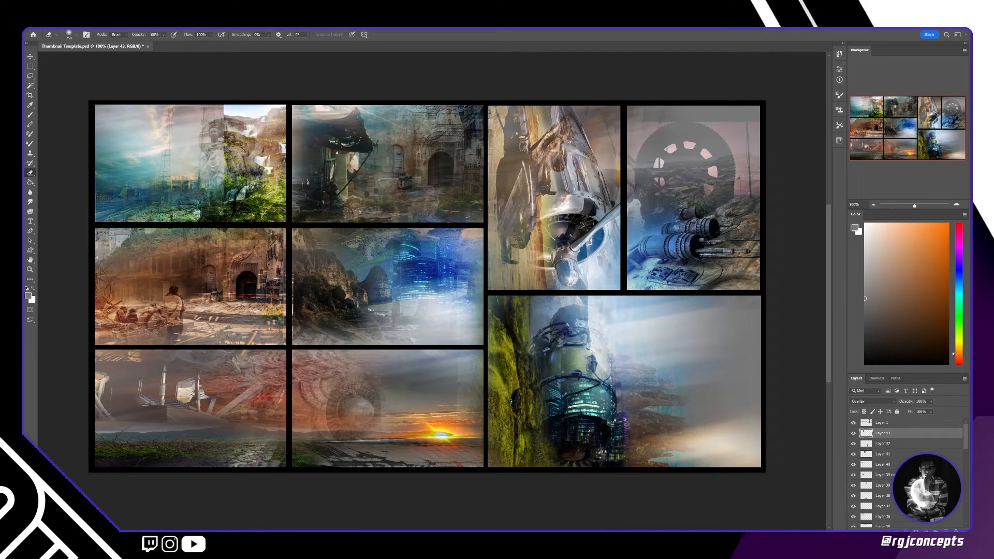
Try the green cliff photo rotated and enlarged over the large lower-right panel, comparing Lighter Color with Overlay blending
{"action": "left_click_drag", "start_coordinate": [264, 171], "coordinate": [592, 370]}
{"action": "left_click_drag", "start_coordinate": [623, 303], "coordinate": [648, 252]}
{"action": "left_click_drag", "start_coordinate": [655, 261], "coordinate": [701, 316]}
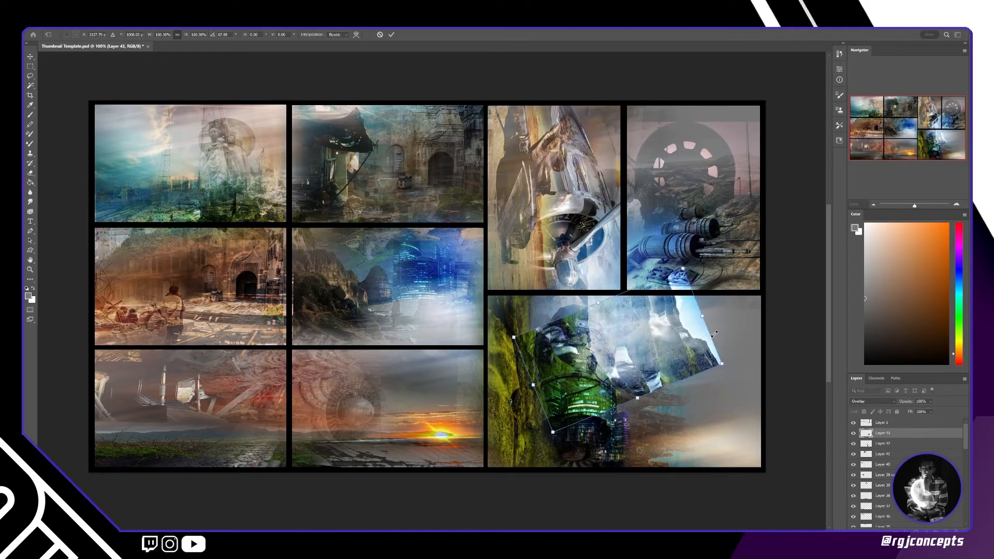
{"action": "left_click_drag", "start_coordinate": [618, 352], "coordinate": [660, 412]}
{"action": "left_click_drag", "start_coordinate": [707, 365], "coordinate": [699, 358]}
{"action": "left_click_drag", "start_coordinate": [747, 365], "coordinate": [776, 313]}
{"action": "left_click_drag", "start_coordinate": [672, 346], "coordinate": [643, 377]}
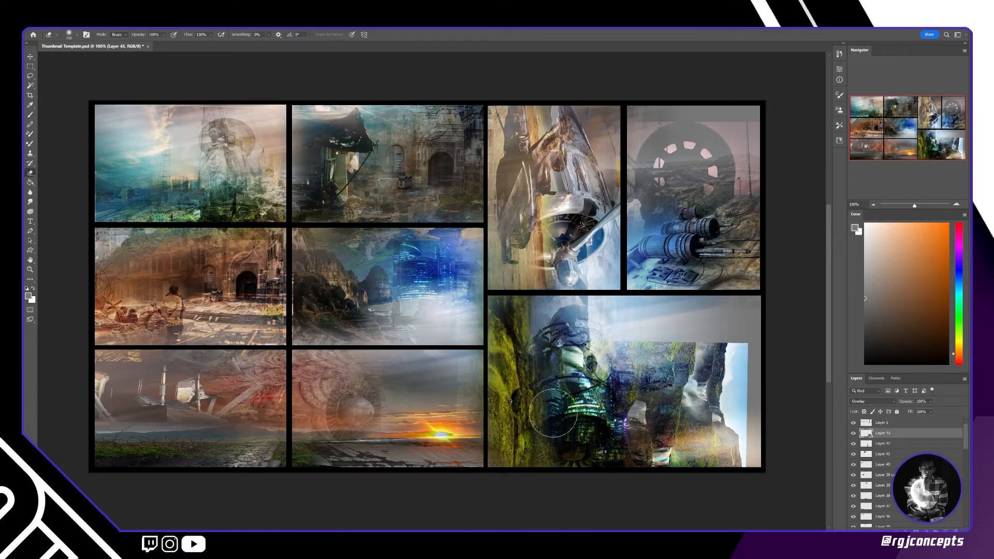
{"action": "left_click", "coordinate": [872, 401]}
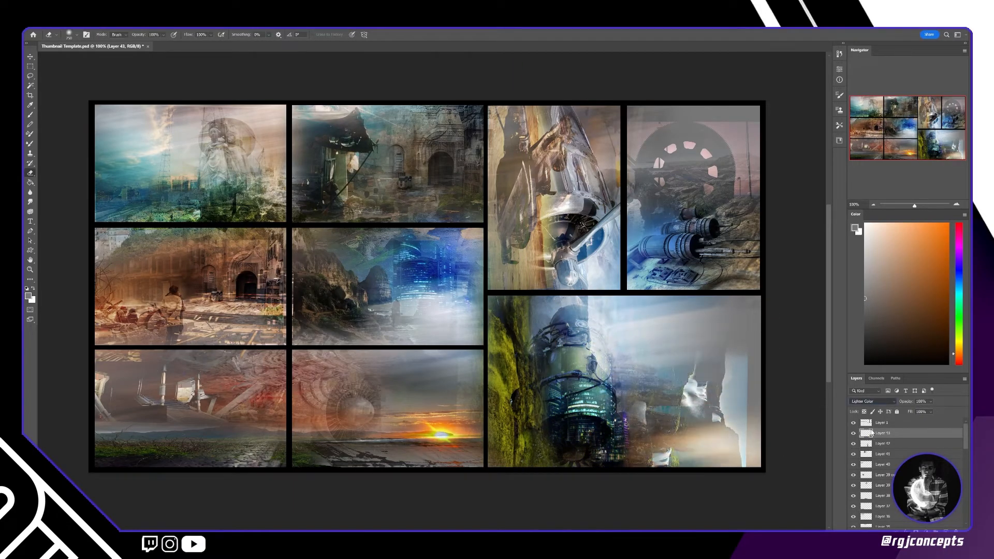
{"action": "key", "text": "Down"}
{"action": "key", "text": "Up"}
Move the green cliff photo back to the top-left panel, placing its waterfall on the panel's left side with Overlay blending
{"action": "key", "text": "ctrl+t"}
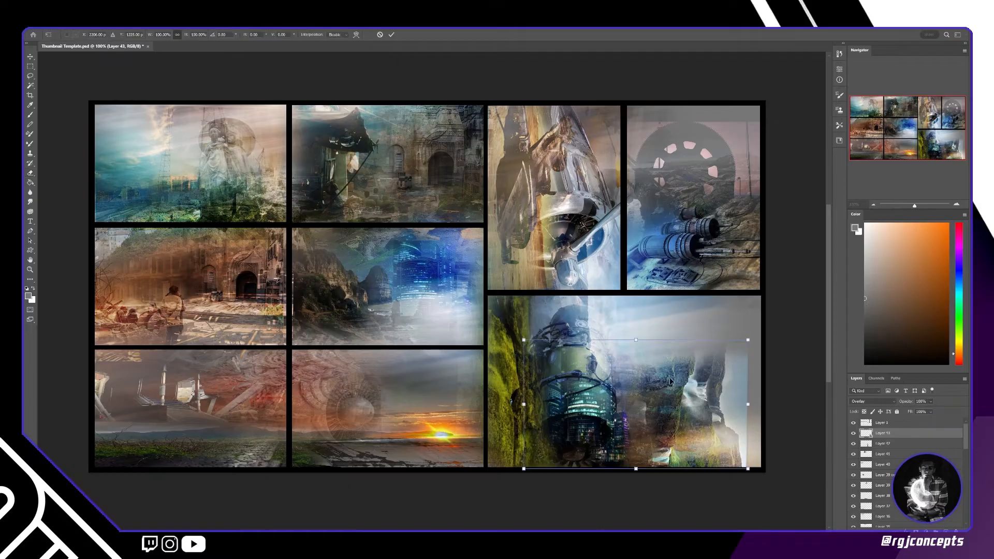
{"action": "left_click_drag", "start_coordinate": [688, 394], "coordinate": [424, 392]}
{"action": "left_click_drag", "start_coordinate": [498, 372], "coordinate": [334, 290]}
{"action": "left_click_drag", "start_coordinate": [366, 350], "coordinate": [135, 185]}
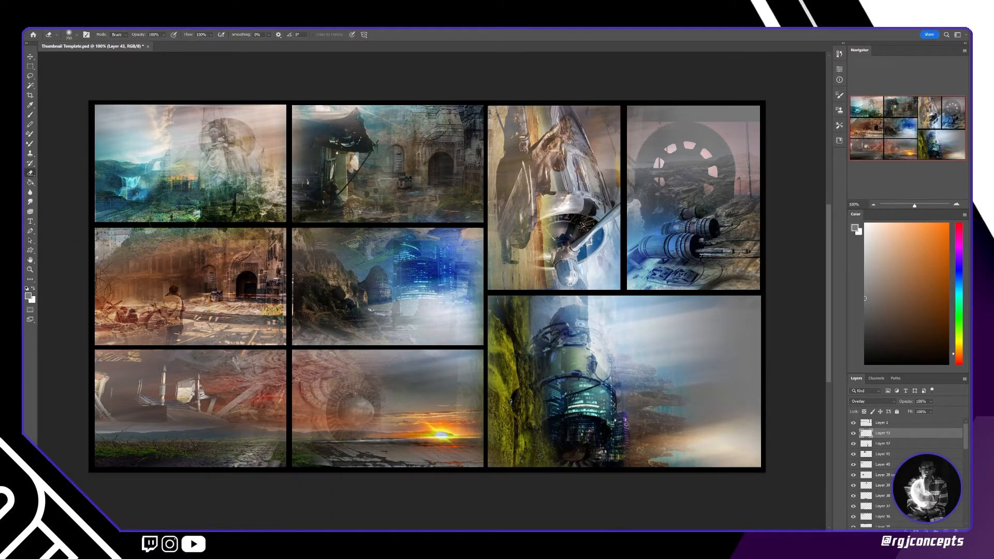
Paste the building facade photo and scale it down over the bottom-left panel
{"action": "key", "text": "ctrl+v"}
{"action": "key", "text": "ctrl+t"}
{"action": "left_click_drag", "start_coordinate": [503, 156], "coordinate": [545, 217]}
{"action": "left_click_drag", "start_coordinate": [262, 215], "coordinate": [345, 246]}
{"action": "left_click_drag", "start_coordinate": [688, 244], "coordinate": [681, 445]}
{"action": "left_click_drag", "start_coordinate": [570, 455], "coordinate": [220, 388]}
{"action": "key", "text": "Return"}
Cycle through blend modes for the building facade photo, adjust its height in the bottom-left panel, and settle on Overlay
{"action": "key", "text": "Down"}
{"action": "key", "text": "Down"}
{"action": "key", "text": "Down"}
{"action": "key", "text": "Down"}
{"action": "key", "text": "Down"}
{"action": "key", "text": "Down"}
{"action": "key", "text": "Down"}
{"action": "key", "text": "Down"}
{"action": "key", "text": "Down"}
{"action": "key", "text": "Down"}
{"action": "key", "text": "Down"}
{"action": "key", "text": "Down"}
{"action": "key", "text": "Down"}
{"action": "key", "text": "Up"}
{"action": "key", "text": "ctrl+t"}
{"action": "left_click_drag", "start_coordinate": [203, 292], "coordinate": [202, 384]}
{"action": "left_click_drag", "start_coordinate": [207, 430], "coordinate": [192, 357]}
{"action": "key", "text": "Return"}
{"action": "scroll", "coordinate": [857, 403], "scroll_direction": "up", "scroll_amount": 5}
{"action": "scroll", "coordinate": [857, 408], "scroll_direction": "down", "scroll_amount": 5}
Try the building facade photo rotated over the upper-middle tall panel
{"action": "key", "text": "ctrl+t"}
{"action": "left_click_drag", "start_coordinate": [264, 394], "coordinate": [738, 177]}
{"action": "left_click_drag", "start_coordinate": [791, 119], "coordinate": [655, 333]}
{"action": "left_click_drag", "start_coordinate": [661, 218], "coordinate": [505, 233]}
{"action": "left_click_drag", "start_coordinate": [668, 246], "coordinate": [667, 153]}
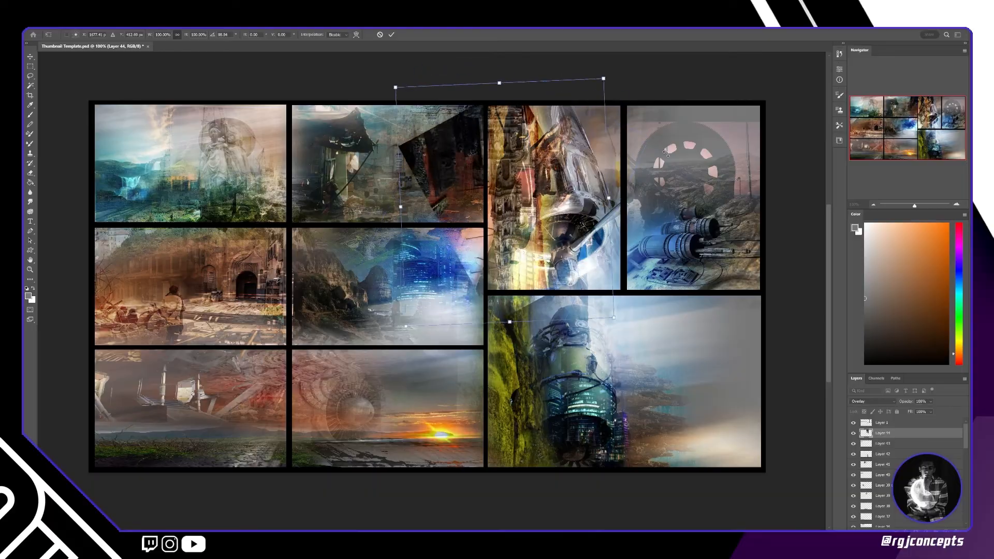
Move the building facade photo to the bottom-left panel and fit it over the ground along the panel's lower edge
{"action": "left_click_drag", "start_coordinate": [575, 207], "coordinate": [473, 352]}
{"action": "left_click_drag", "start_coordinate": [534, 372], "coordinate": [416, 215]}
{"action": "left_click_drag", "start_coordinate": [417, 310], "coordinate": [231, 372]}
{"action": "left_click_drag", "start_coordinate": [331, 290], "coordinate": [78, 487]}
{"action": "left_click_drag", "start_coordinate": [221, 403], "coordinate": [224, 454]}
{"action": "left_click_drag", "start_coordinate": [270, 367], "coordinate": [316, 435]}
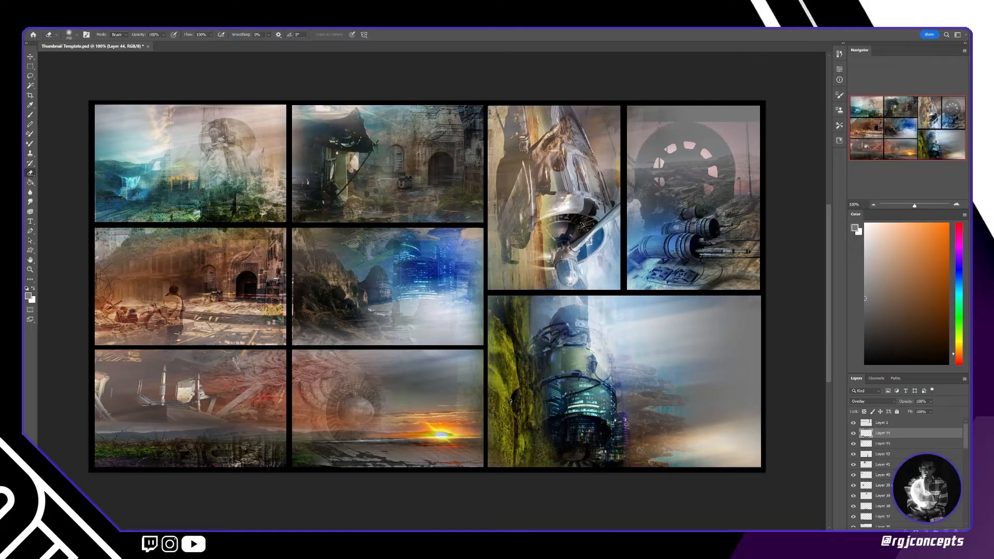
Paste the rocky coast photo, fit it into the bottom-left panel, and set its blend mode to Hard Light
{"action": "key", "text": "ctrl+v"}
{"action": "key", "text": "ctrl+t"}
{"action": "left_click_drag", "start_coordinate": [826, 98], "coordinate": [288, 359]}
{"action": "left_click_drag", "start_coordinate": [182, 416], "coordinate": [203, 409]}
{"action": "key", "text": "Return"}
{"action": "key", "text": "shift+alt+o"}
{"action": "key", "text": "shift+alt+h"}
{"action": "left_click_drag", "start_coordinate": [397, 430], "coordinate": [391, 434]}
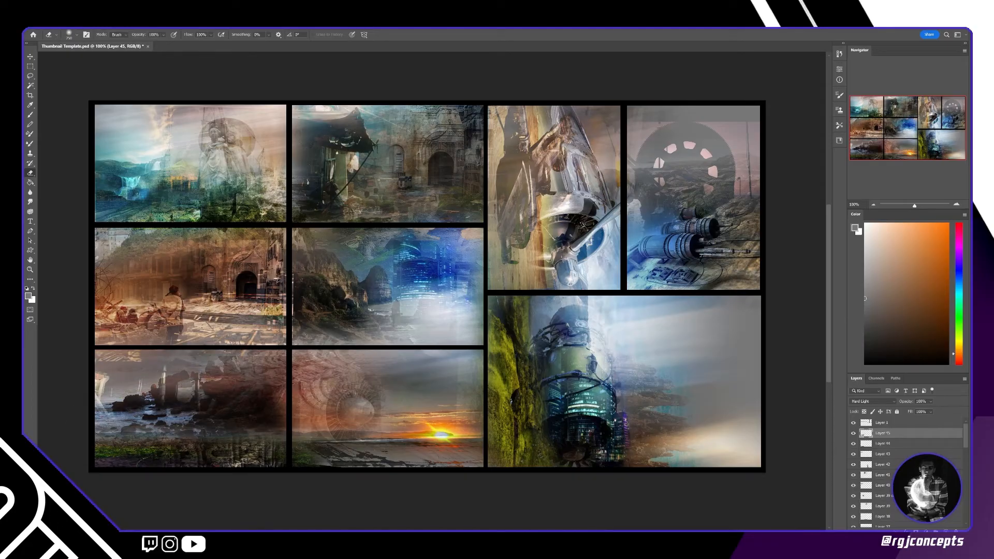
Try the machinery photo in the bottom-left panel, scaled down and blended with Linear Dodge (Add)
{"action": "key", "text": "ctrl+v"}
{"action": "key", "text": "ctrl+t"}
{"action": "left_click_drag", "start_coordinate": [375, 155], "coordinate": [369, 357]}
{"action": "left_click_drag", "start_coordinate": [362, 415], "coordinate": [212, 381]}
{"action": "left_click_drag", "start_coordinate": [213, 322], "coordinate": [215, 353]}
{"action": "left_click_drag", "start_coordinate": [216, 394], "coordinate": [212, 379]}
{"action": "key", "text": "Return"}
{"action": "left_click", "coordinate": [872, 401]}
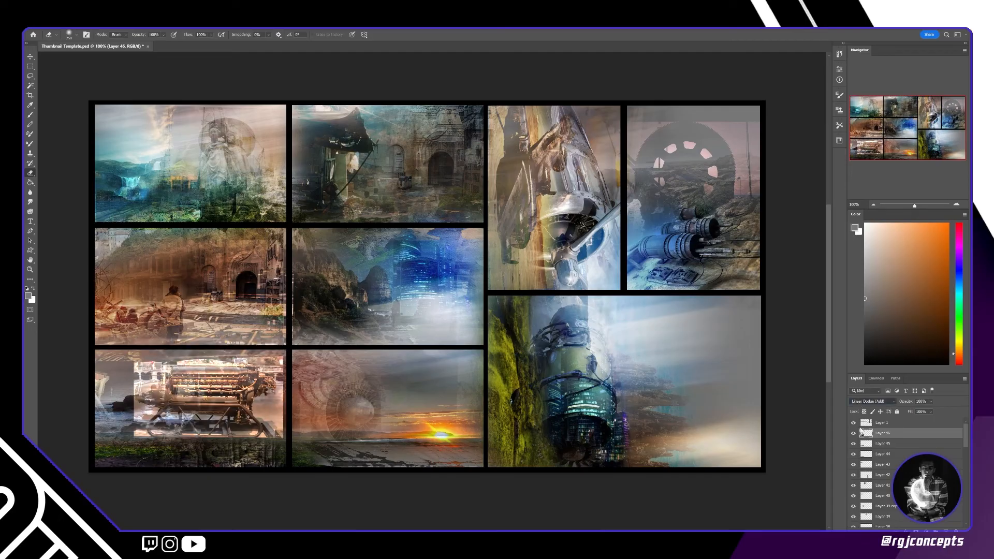
Try the machinery photo rotated 90 degrees in the bottom-left panel's right half with Lighter Color blending
{"action": "left_click", "coordinate": [866, 433]}
{"action": "key", "text": "ctrl+t"}
{"action": "left_click_drag", "start_coordinate": [295, 347], "coordinate": [251, 473]}
{"action": "left_click_drag", "start_coordinate": [215, 394], "coordinate": [198, 366]}
{"action": "left_click_drag", "start_coordinate": [198, 286], "coordinate": [199, 339]}
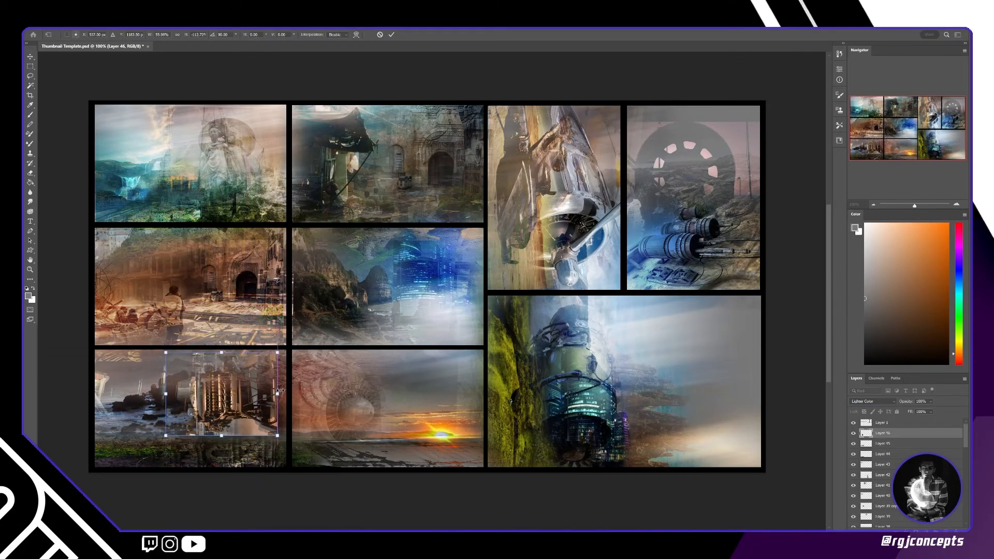
Cancel the machinery photo's last transform and delete its layer
{"action": "key", "text": "ctrl+t"}
{"action": "mouse_move", "coordinate": [229, 379]}
{"action": "left_mouse_down"}
{"action": "mouse_move", "coordinate": [222, 249]}
{"action": "mouse_move", "coordinate": [386, 176]}
{"action": "mouse_move", "coordinate": [632, 441]}
{"action": "mouse_move", "coordinate": [371, 298]}
{"action": "mouse_move", "coordinate": [379, 403]}
{"action": "left_mouse_up"}
{"action": "left_click", "coordinate": [379, 35]}
{"action": "key", "text": "Delete"}
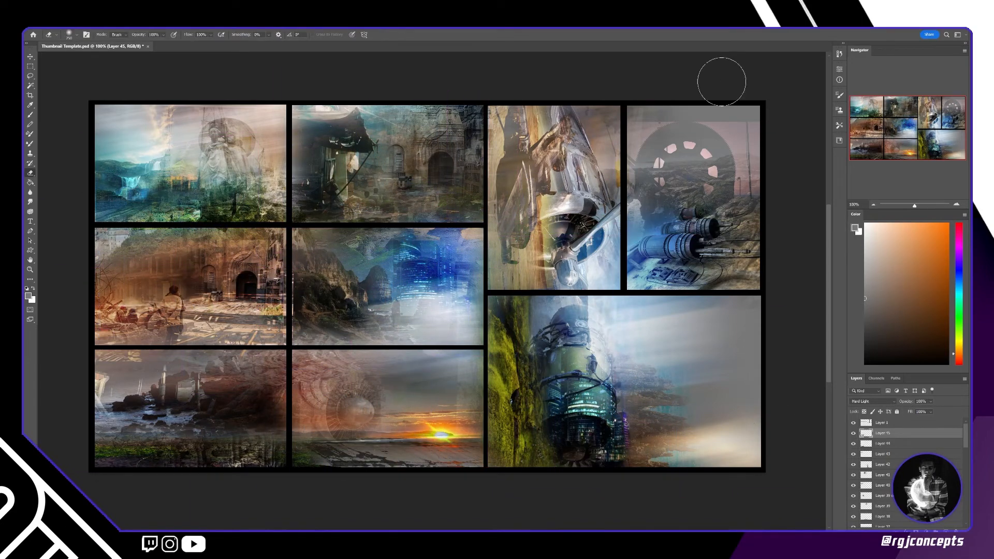
Paste the autumn trees photo over the middle-column panels and set its blend mode to Lighter Color
{"action": "key", "text": "ctrl+v"}
{"action": "key", "text": "ctrl+t"}
{"action": "left_click_drag", "start_coordinate": [539, 100], "coordinate": [389, 270]}
{"action": "left_click_drag", "start_coordinate": [378, 224], "coordinate": [377, 201]}
{"action": "key", "text": "Return"}
{"action": "left_click", "coordinate": [872, 401]}
{"action": "left_click", "coordinate": [866, 433]}
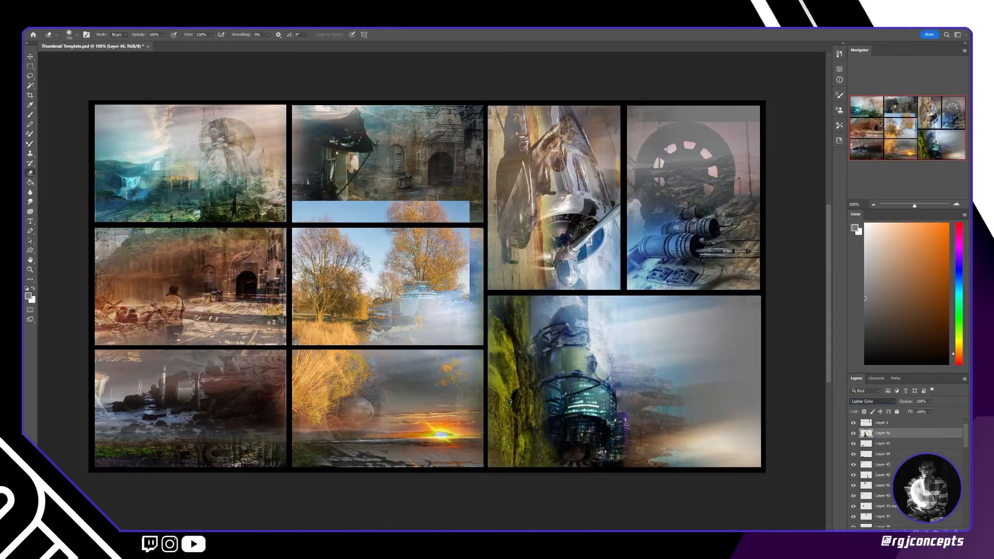
{"action": "left_click", "coordinate": [869, 417]}
Scale the autumn trees photo and move it into the bottom-left panel
{"action": "key", "text": "ctrl+t"}
{"action": "left_click_drag", "start_coordinate": [377, 202], "coordinate": [377, 322]}
{"action": "left_click_drag", "start_coordinate": [326, 475], "coordinate": [277, 544]}
{"action": "left_click_drag", "start_coordinate": [368, 408], "coordinate": [538, 335]}
{"action": "left_click_drag", "start_coordinate": [605, 303], "coordinate": [472, 274]}
{"action": "left_click_drag", "start_coordinate": [468, 331], "coordinate": [169, 398]}
{"action": "key", "text": "Return"}
Fit the autumn photo's grass over the bottom-left panel's lower half with Lighter Color blending and erase its overflow
{"action": "left_click", "coordinate": [869, 401]}
{"action": "left_click", "coordinate": [866, 440]}
{"action": "key", "text": "Up"}
{"action": "key", "text": "ctrl+t"}
{"action": "left_click_drag", "start_coordinate": [193, 316], "coordinate": [204, 227]}
{"action": "left_click_drag", "start_coordinate": [318, 227], "coordinate": [331, 484]}
{"action": "left_click_drag", "start_coordinate": [207, 357], "coordinate": [213, 426]}
{"action": "key", "text": "Return"}
{"action": "key", "text": "e"}
{"action": "mouse_move", "coordinate": [316, 358]}
{"action": "left_mouse_down"}
{"action": "mouse_move", "coordinate": [119, 342]}
{"action": "mouse_move", "coordinate": [270, 378]}
{"action": "left_mouse_up"}
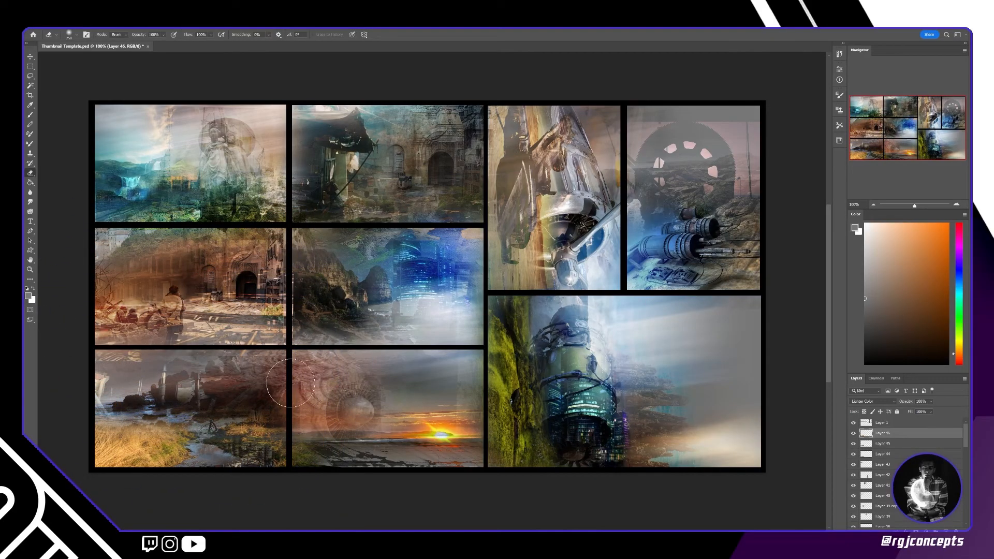
Paste the temple ruins photo into the bottom-left panel's centre and set its blend mode to Screen
{"action": "key", "text": "ctrl+v"}
{"action": "key", "text": "ctrl+t"}
{"action": "mouse_move", "coordinate": [424, 287]}
{"action": "left_mouse_down"}
{"action": "mouse_move", "coordinate": [181, 390]}
{"action": "mouse_move", "coordinate": [204, 396]}
{"action": "left_mouse_up"}
{"action": "key", "text": "Return"}
{"action": "left_click", "coordinate": [870, 402]}
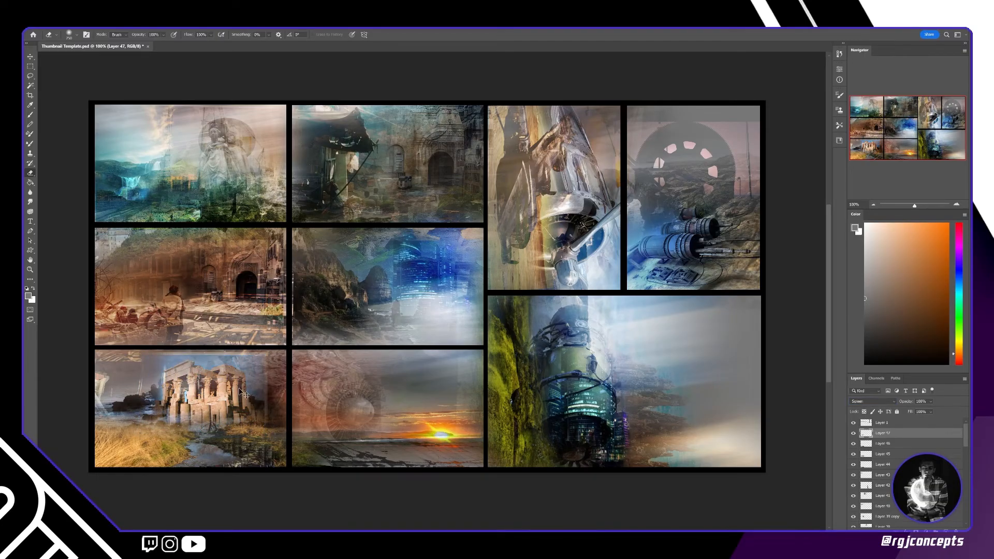
Enlarge the temple ruins photo and move it to the upper left of the middle-left panel, blended with Screen
{"action": "left_click_drag", "start_coordinate": [239, 390], "coordinate": [248, 406]}
{"action": "key", "text": "ctrl+t"}
{"action": "mouse_move", "coordinate": [274, 369]}
{"action": "left_mouse_down"}
{"action": "mouse_move", "coordinate": [253, 385]}
{"action": "mouse_move", "coordinate": [274, 389]}
{"action": "mouse_move", "coordinate": [276, 400]}
{"action": "left_mouse_up"}
{"action": "key", "text": "Return"}
{"action": "left_click", "coordinate": [871, 401]}
{"action": "key", "text": "ctrl+t"}
{"action": "left_click_drag", "start_coordinate": [274, 409], "coordinate": [194, 279]}
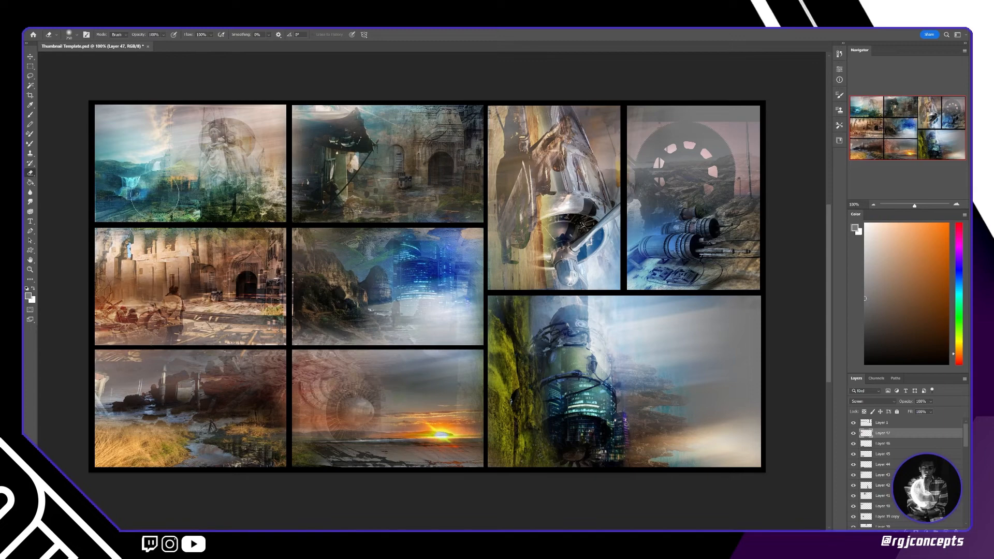
Paste the space shuttle engine photo, scale it down, and place it over the upper-middle tall panel
{"action": "key", "text": "ctrl+v"}
{"action": "key", "text": "ctrl+t"}
{"action": "left_click_drag", "start_coordinate": [685, 93], "coordinate": [685, 447]}
{"action": "left_click_drag", "start_coordinate": [683, 486], "coordinate": [641, 133]}
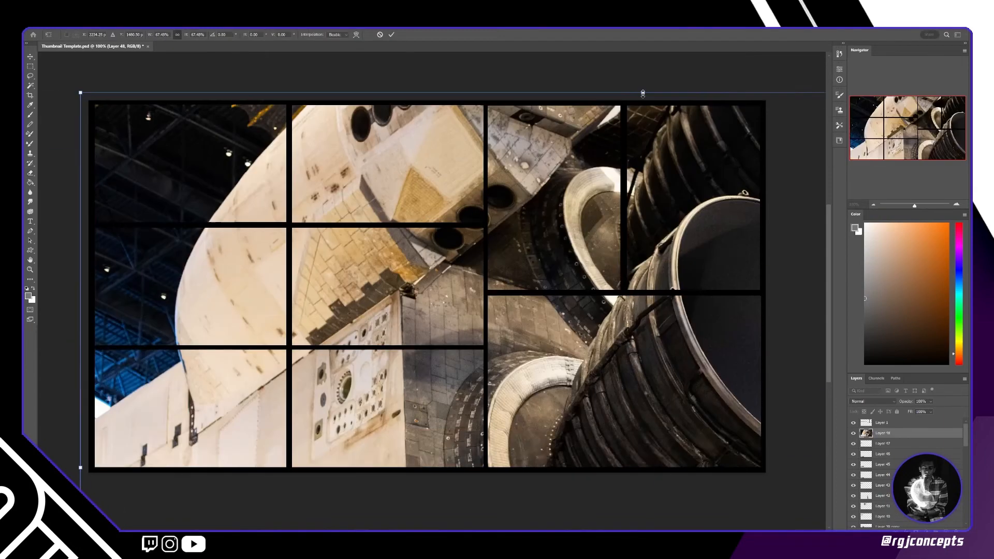
{"action": "left_click_drag", "start_coordinate": [644, 93], "coordinate": [644, 461]}
{"action": "left_click_drag", "start_coordinate": [642, 497], "coordinate": [631, 132]}
{"action": "left_click_drag", "start_coordinate": [632, 96], "coordinate": [632, 309]}
{"action": "left_click_drag", "start_coordinate": [629, 386], "coordinate": [689, 168]}
{"action": "left_click_drag", "start_coordinate": [693, 90], "coordinate": [693, 164]}
{"action": "left_click_drag", "start_coordinate": [693, 216], "coordinate": [529, 242]}
{"action": "key", "text": "Return"}
Set the shuttle engine photo's blend mode to Soft Light and try it rotated at several positions around the tall panel
{"action": "left_click", "coordinate": [872, 401]}
{"action": "left_click", "coordinate": [881, 449]}
{"action": "key", "text": "ctrl+t"}
{"action": "left_click_drag", "start_coordinate": [435, 249], "coordinate": [538, 78]}
{"action": "left_click_drag", "start_coordinate": [528, 242], "coordinate": [525, 187]}
{"action": "left_click", "coordinate": [555, 348]}
{"action": "left_click_drag", "start_coordinate": [557, 313], "coordinate": [588, 301]}
{"action": "left_click_drag", "start_coordinate": [538, 182], "coordinate": [429, 184]}
{"action": "left_click_drag", "start_coordinate": [460, 315], "coordinate": [484, 306]}
Try the shuttle engine photo over the left-column panels at different sizes and angles
{"action": "left_click_drag", "start_coordinate": [452, 203], "coordinate": [231, 339]}
{"action": "left_click_drag", "start_coordinate": [224, 231], "coordinate": [213, 297]}
{"action": "left_click_drag", "start_coordinate": [207, 357], "coordinate": [176, 211]}
{"action": "left_click_drag", "start_coordinate": [228, 207], "coordinate": [196, 155]}
Position the shuttle engine photo over the tower in the large lower-right panel
{"action": "left_click_drag", "start_coordinate": [200, 229], "coordinate": [422, 344]}
{"action": "left_click_drag", "start_coordinate": [456, 357], "coordinate": [505, 373]}
{"action": "left_click_drag", "start_coordinate": [569, 395], "coordinate": [585, 397]}
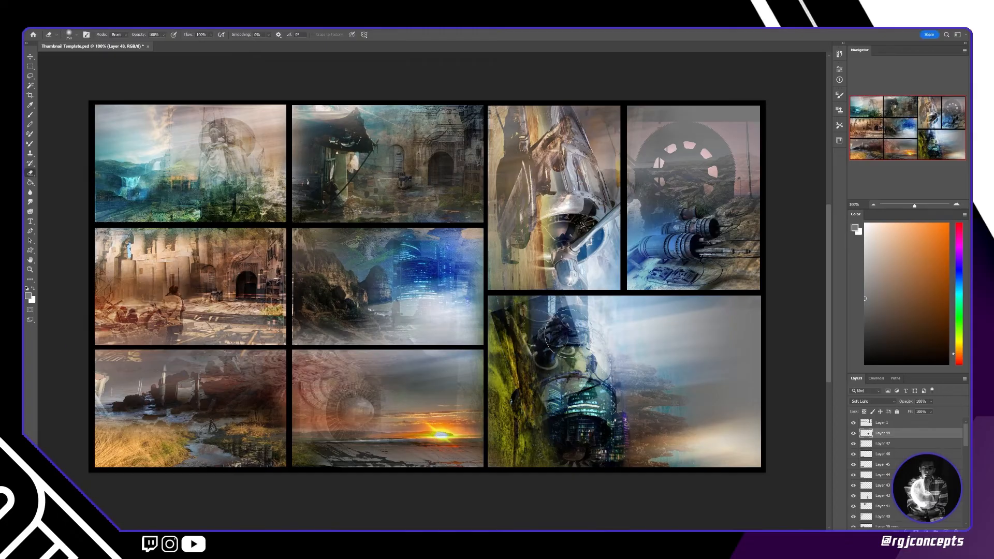
Paste the giant wheels photo, place it slightly tilted over the bottom-left panel, and try Linear Dodge (Add) blending
{"action": "key", "text": "ctrl+v"}
{"action": "key", "text": "ctrl+t"}
{"action": "left_click_drag", "start_coordinate": [427, 287], "coordinate": [173, 394]}
{"action": "left_click_drag", "start_coordinate": [245, 362], "coordinate": [243, 357]}
{"action": "left_click_drag", "start_coordinate": [237, 392], "coordinate": [282, 392]}
{"action": "key", "text": "Return"}
{"action": "left_click", "coordinate": [872, 401]}
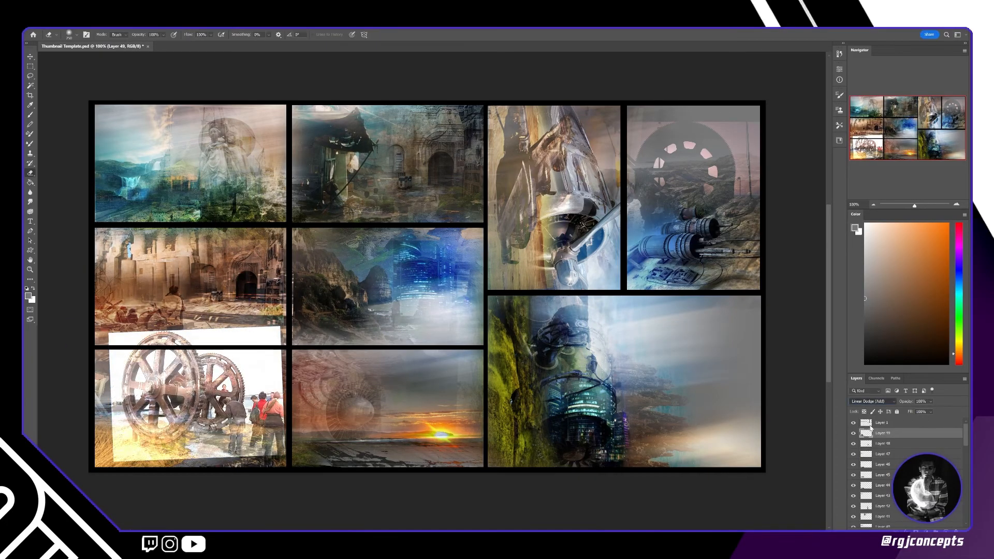
Switch the giant wheels photo to Lighter Color blending and enlarge it to cover the bottom-left panel
{"action": "key", "text": "Down"}
{"action": "key", "text": "Down"}
{"action": "key", "text": "Down"}
{"action": "key", "text": "Down"}
{"action": "key", "text": "Down"}
{"action": "left_click_drag", "start_coordinate": [291, 380], "coordinate": [293, 398]}
{"action": "left_click_drag", "start_coordinate": [295, 344], "coordinate": [301, 322]}
{"action": "left_click_drag", "start_coordinate": [278, 424], "coordinate": [276, 394]}
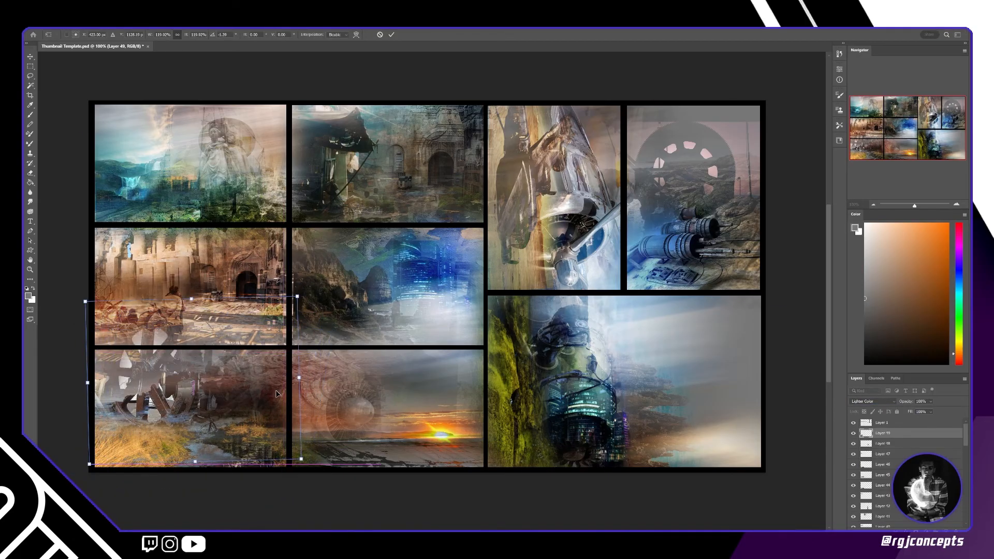
Change the giant wheels photo's blend mode to Overlay
{"action": "left_click", "coordinate": [872, 401]}
{"action": "key", "text": "Down"}
{"action": "key", "text": "Down"}
{"action": "key", "text": "Down"}
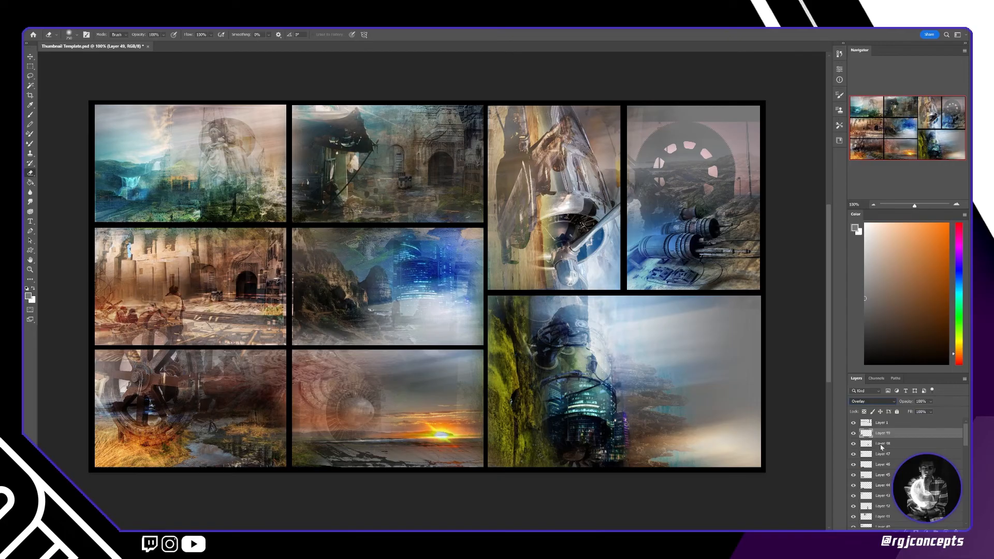
Squash the photo in the bottom-left panel vertically to about half its height, keeping its full width, and ready the Eraser
{"action": "key", "text": "ctrl+t"}
{"action": "left_click_drag", "start_coordinate": [199, 301], "coordinate": [198, 348]}
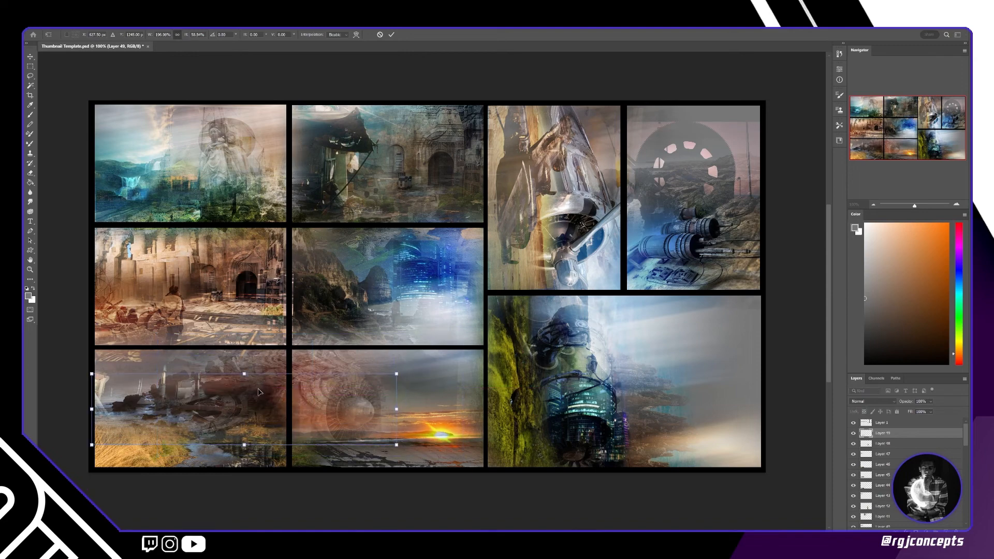
{"action": "key", "text": "Return"}
{"action": "key", "text": "e"}
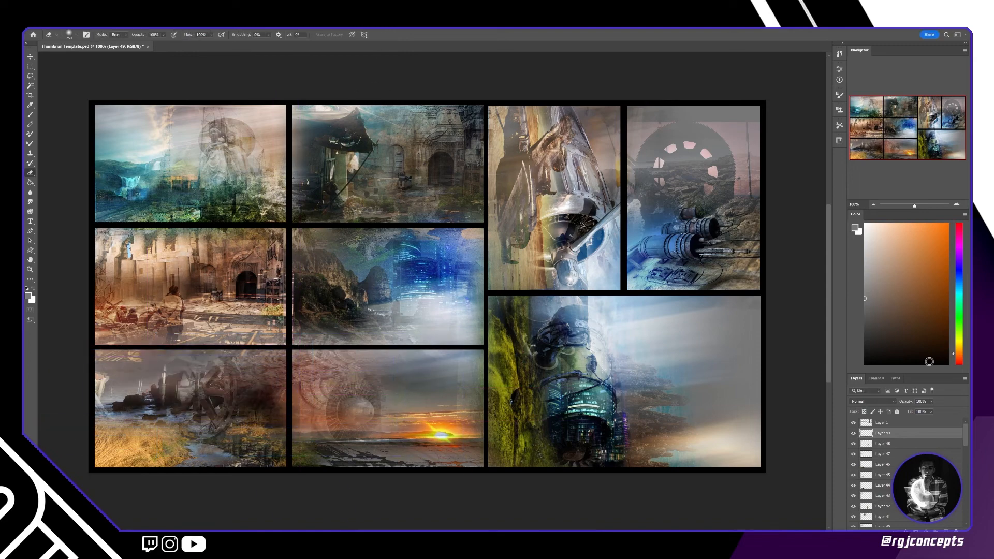